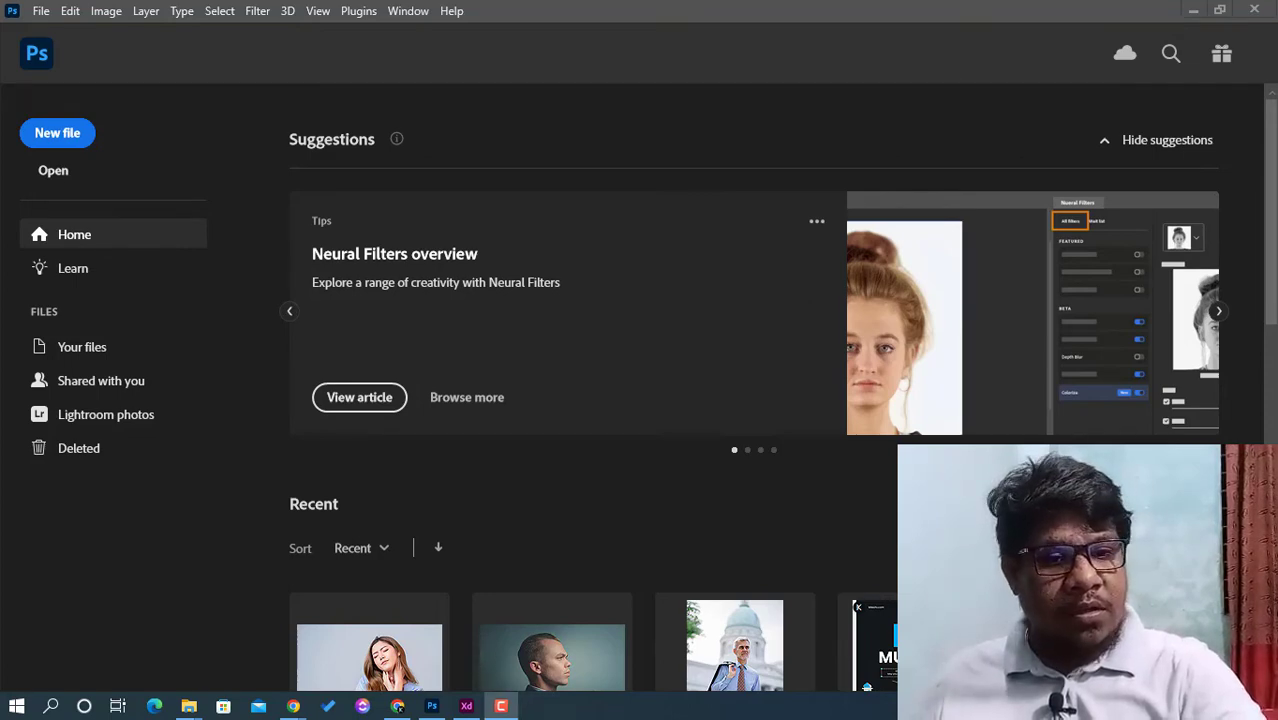
Switch to the Pexels Images folder and view the photo of the businessman on the phone, closing it when finished
key("alt+Tab")
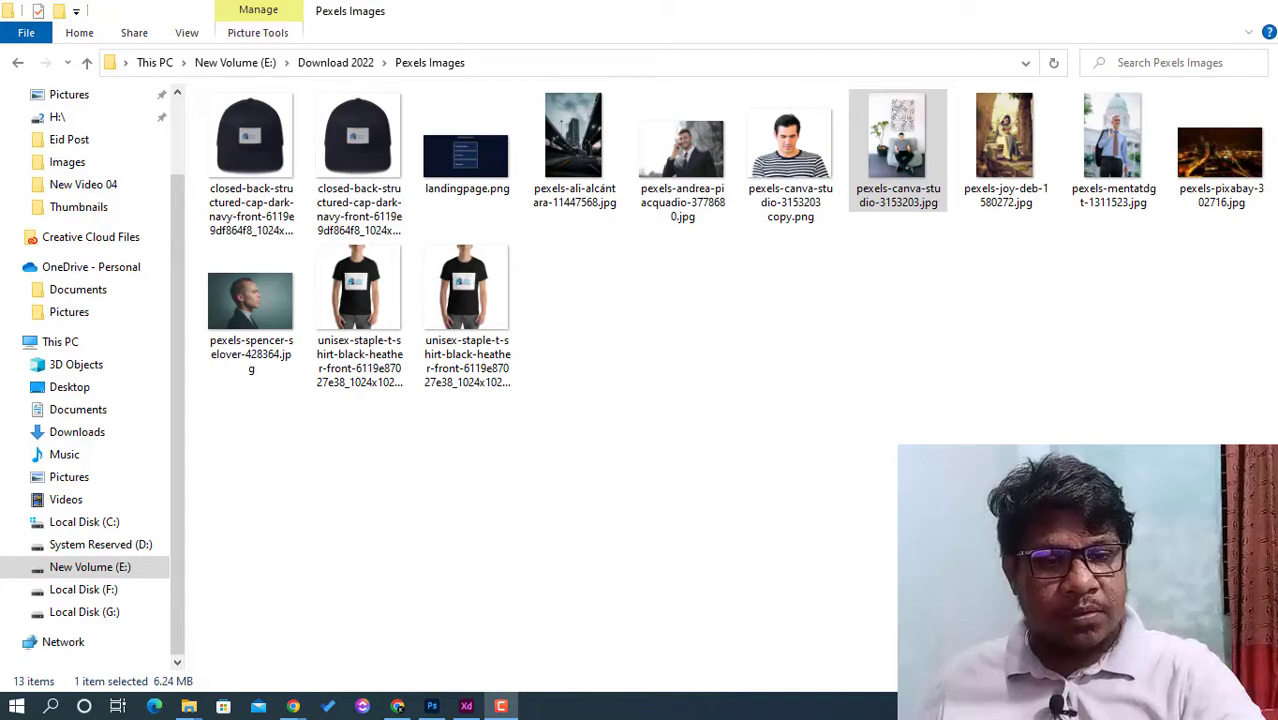
left_click(564, 392)
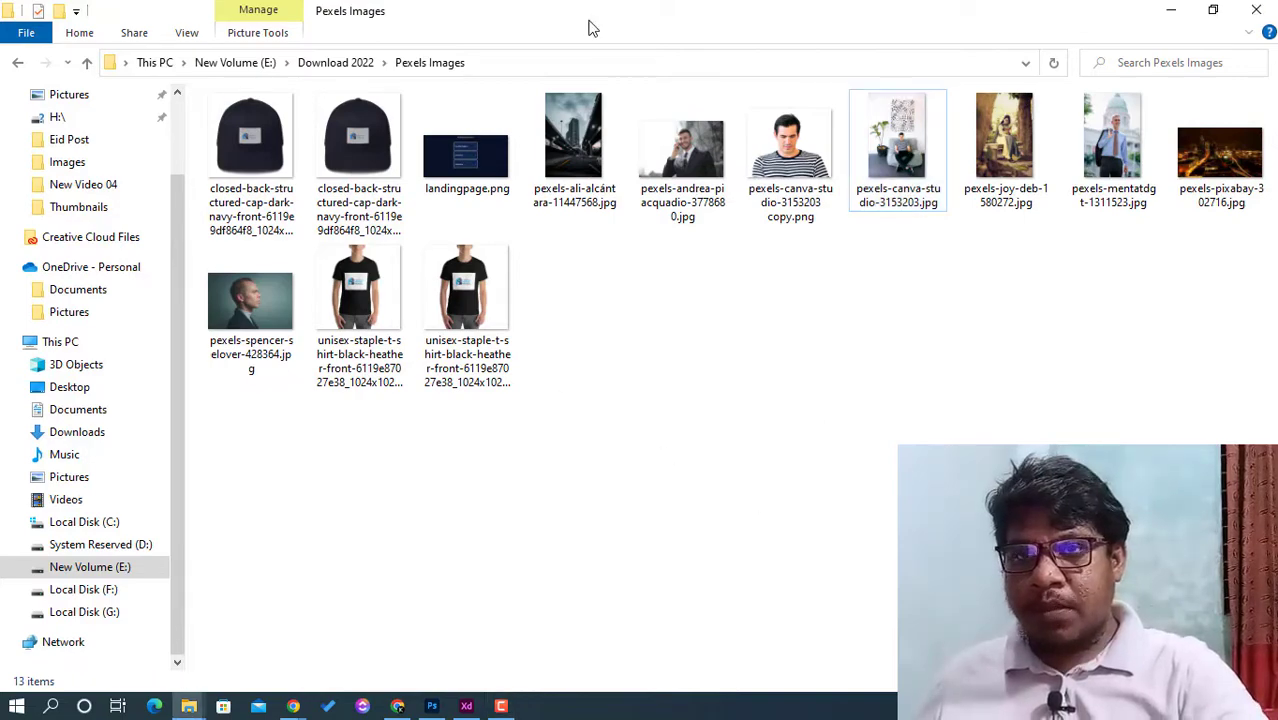
left_click_drag(608, 14, 536, 2)
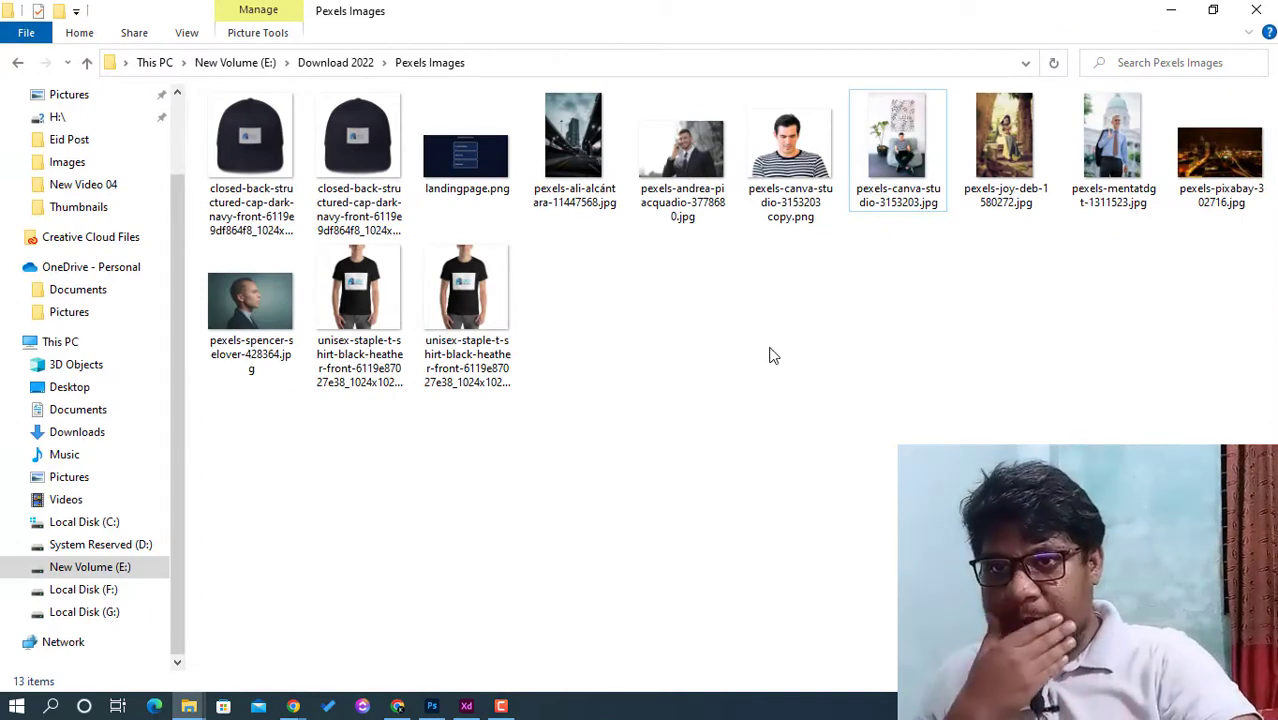
double_click(682, 150)
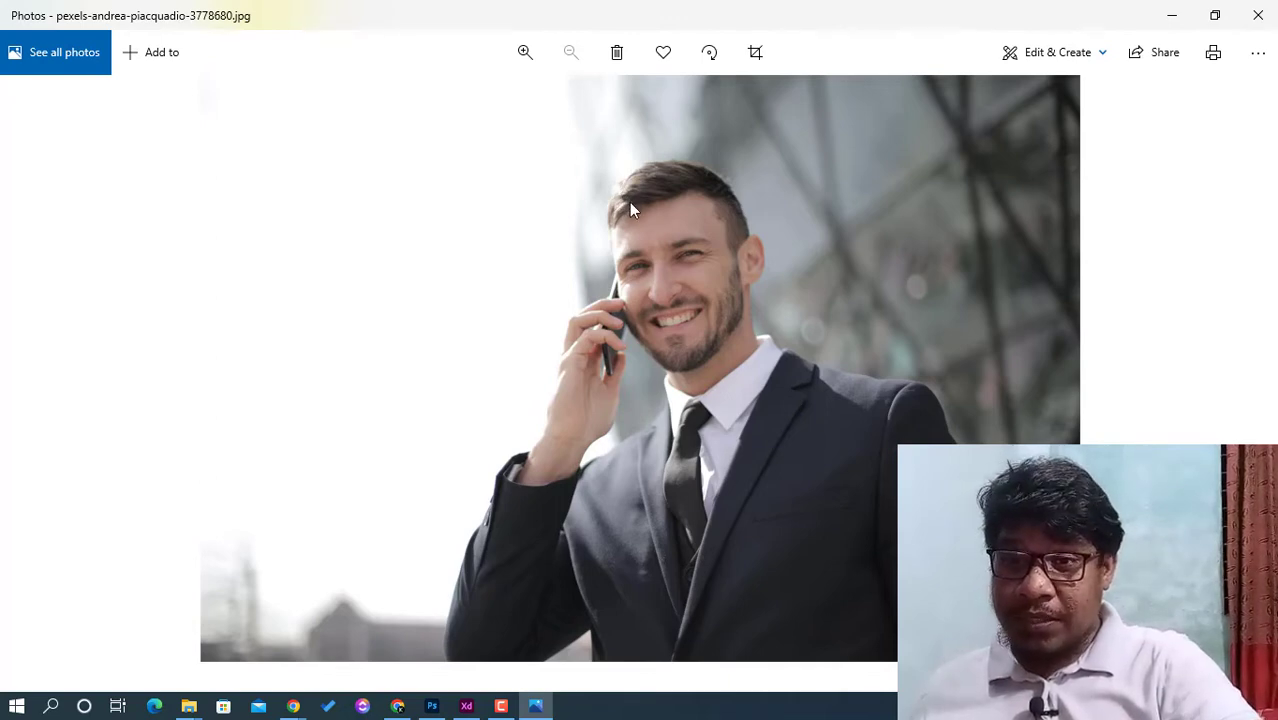
scroll(629, 202, "up", 2)
scroll(629, 202, "down", 2)
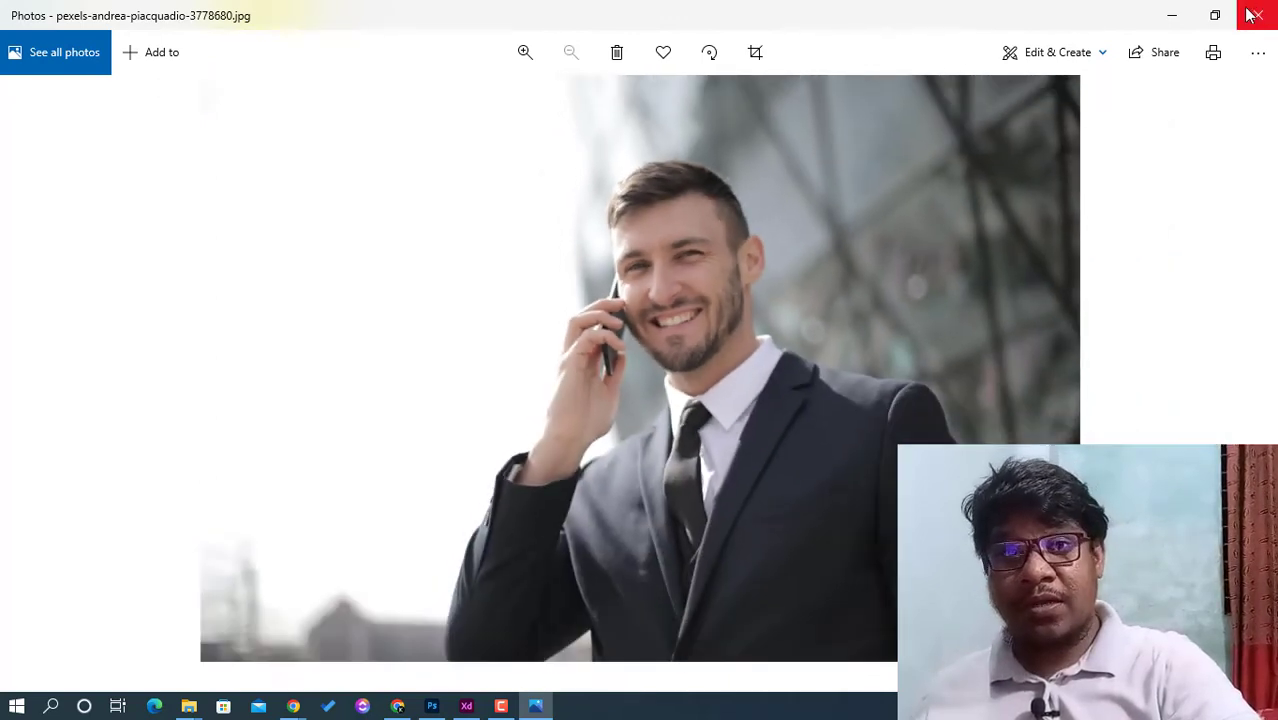
left_click(1254, 15)
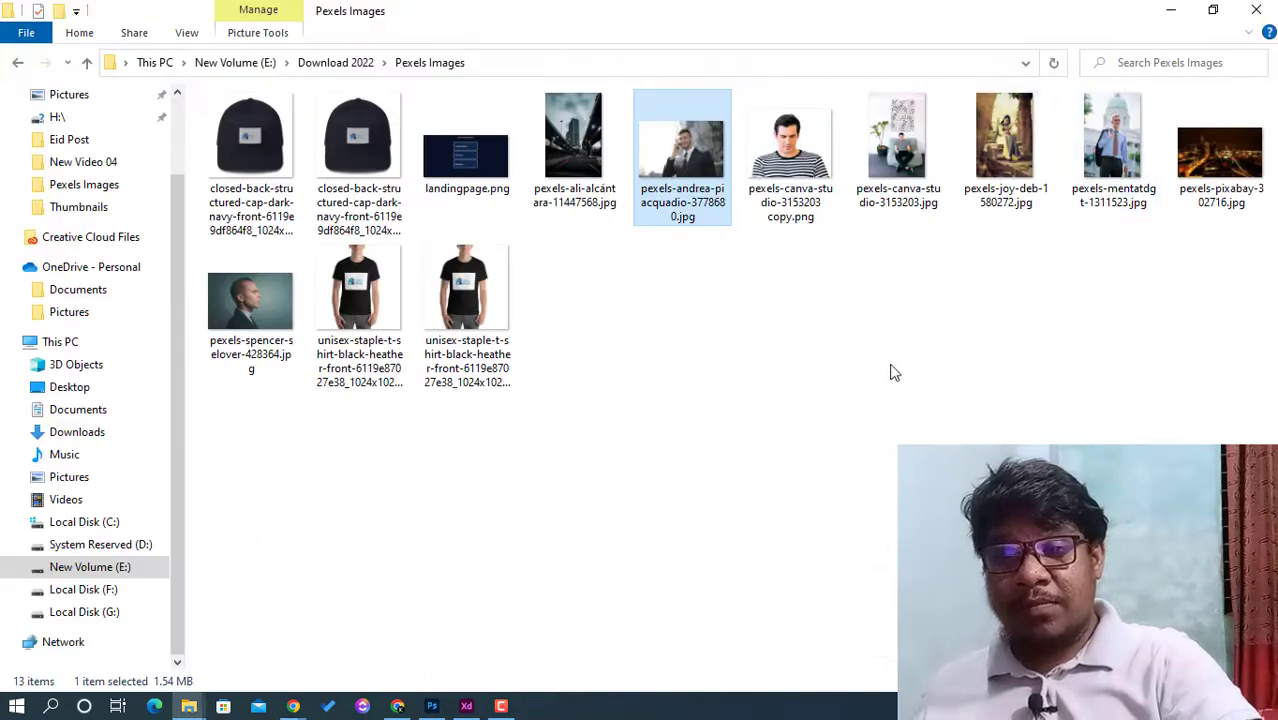
View pexels-canva-studio-3153203.jpg, examine the seated man with the laptop up close, and close the photo
double_click(918, 136)
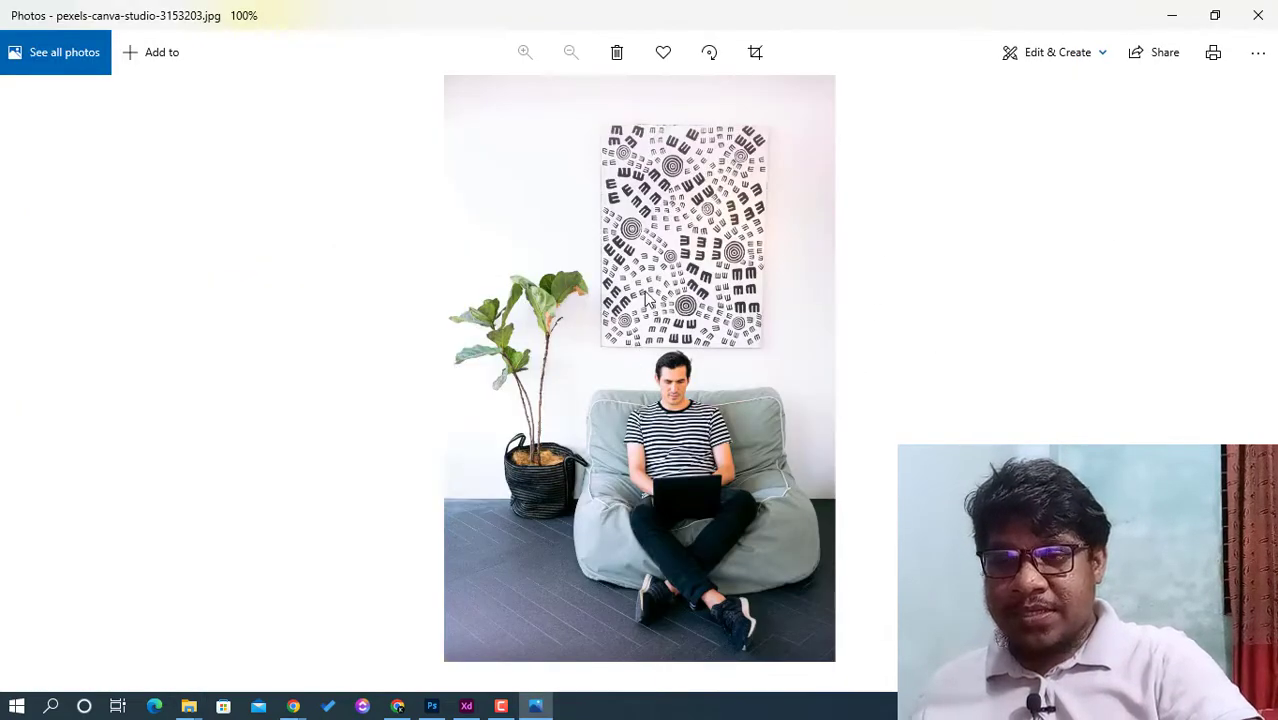
scroll(680, 340, "up", 1)
scroll(667, 270, "down", 1)
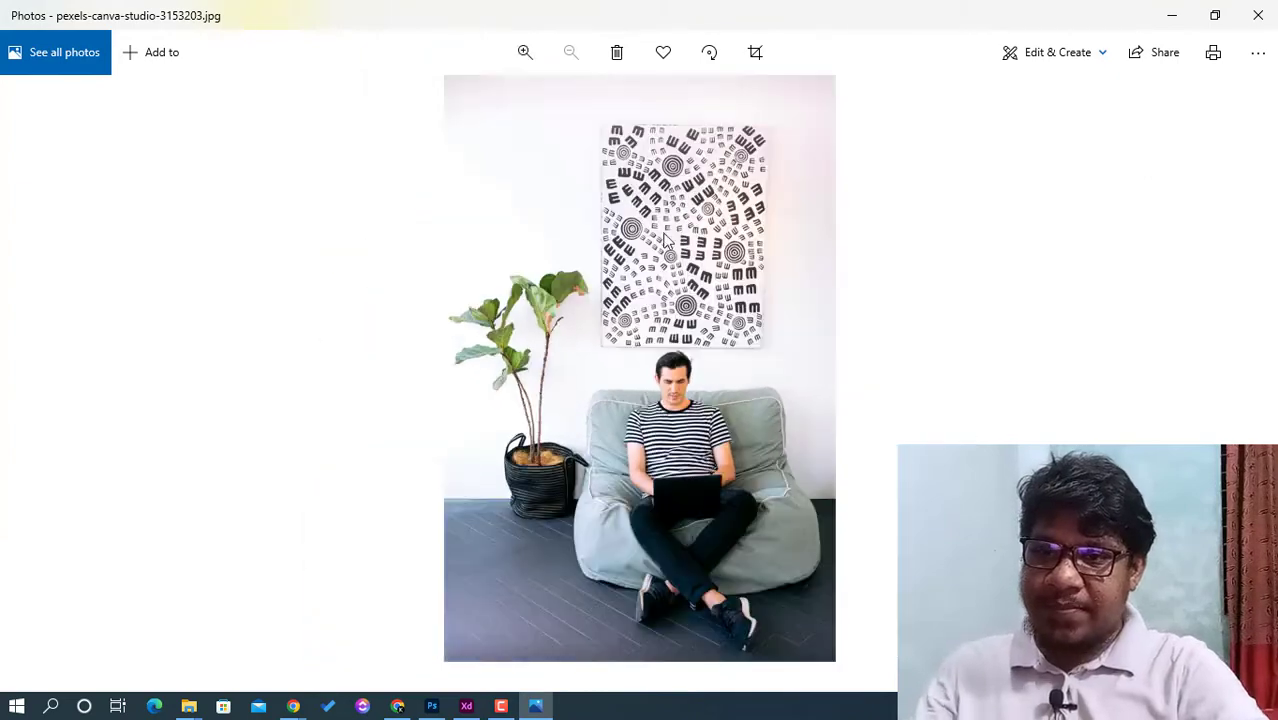
scroll(667, 240, "up", 3)
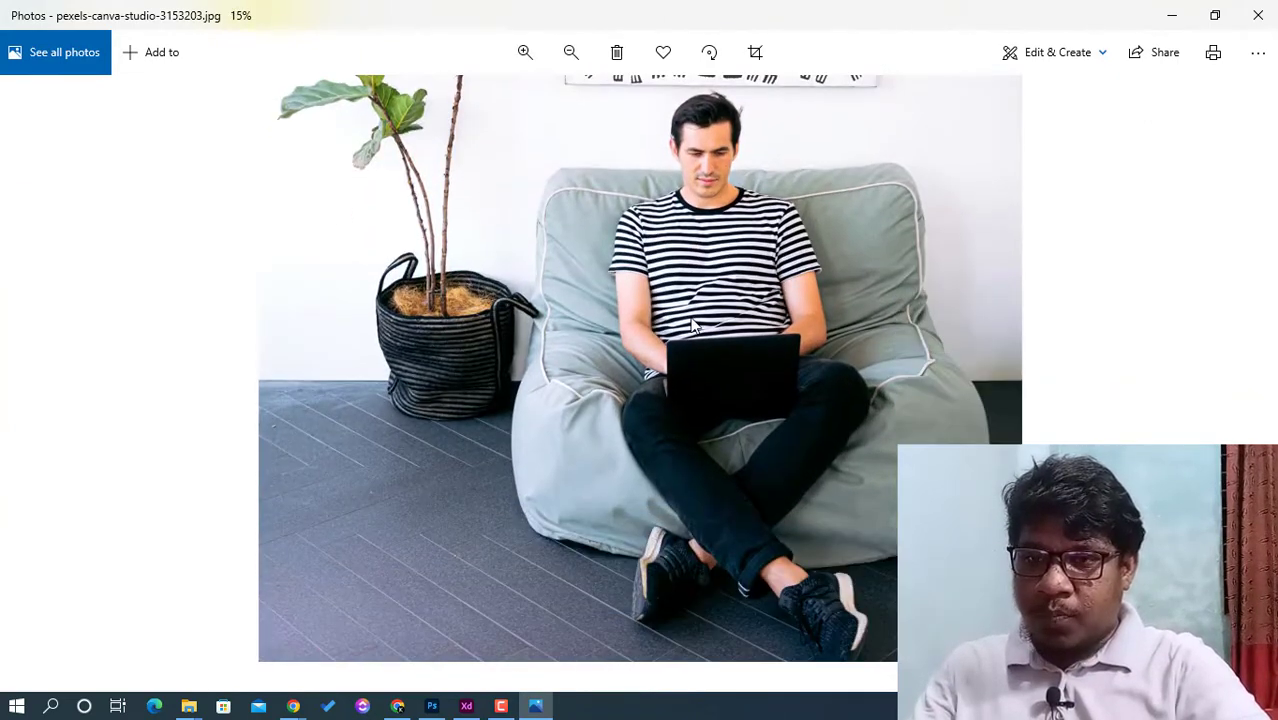
scroll(667, 380, "down", 2)
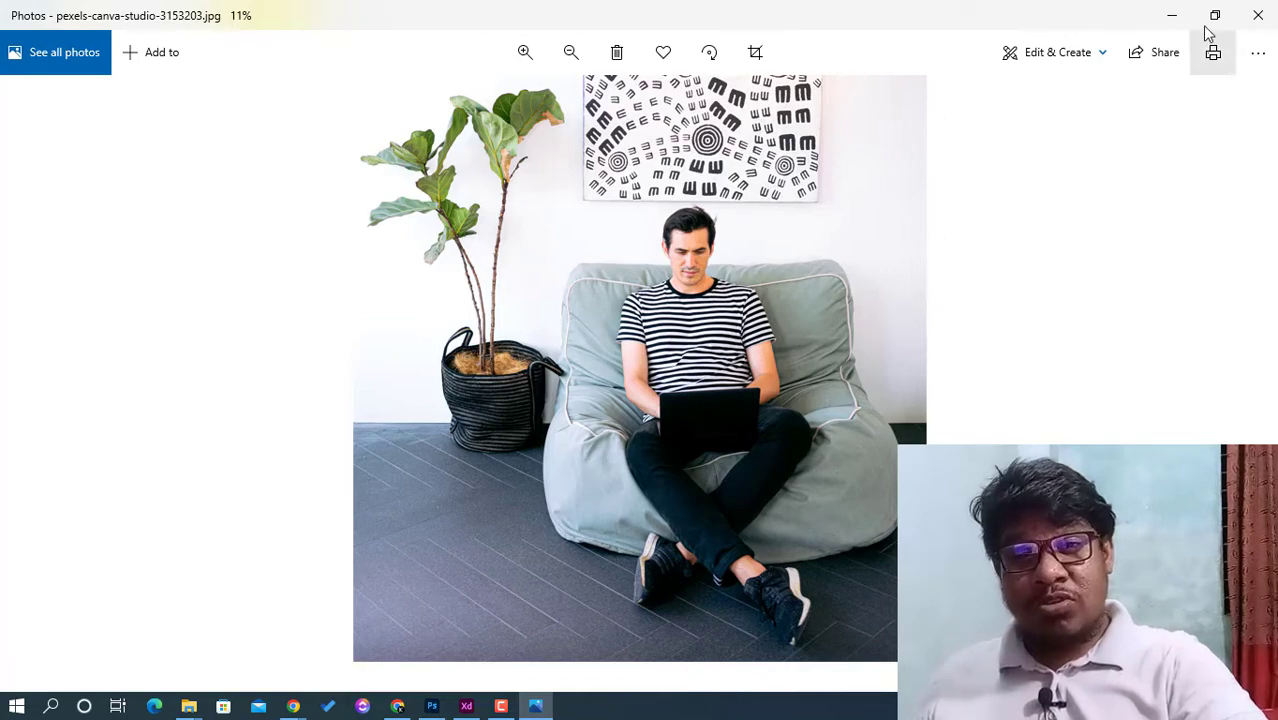
left_click(1252, 18)
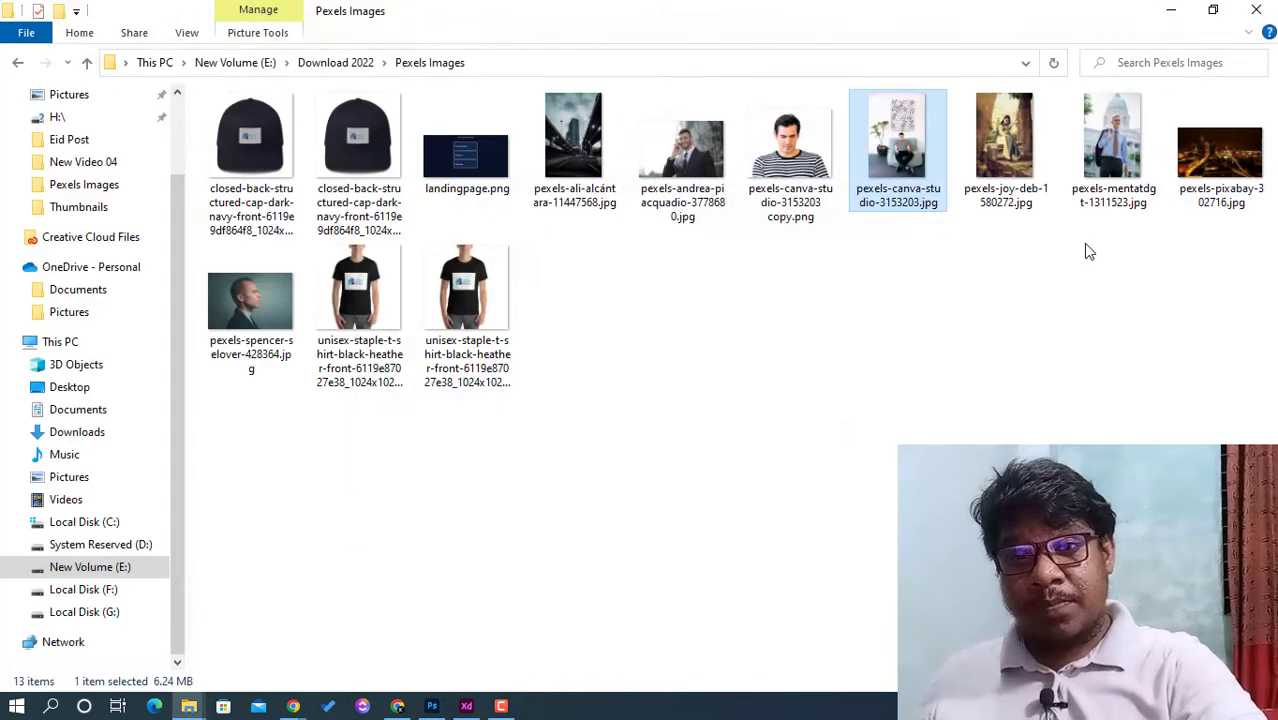
View the photo of the woman reading on a bench, check its detail, and close it
double_click(1011, 199)
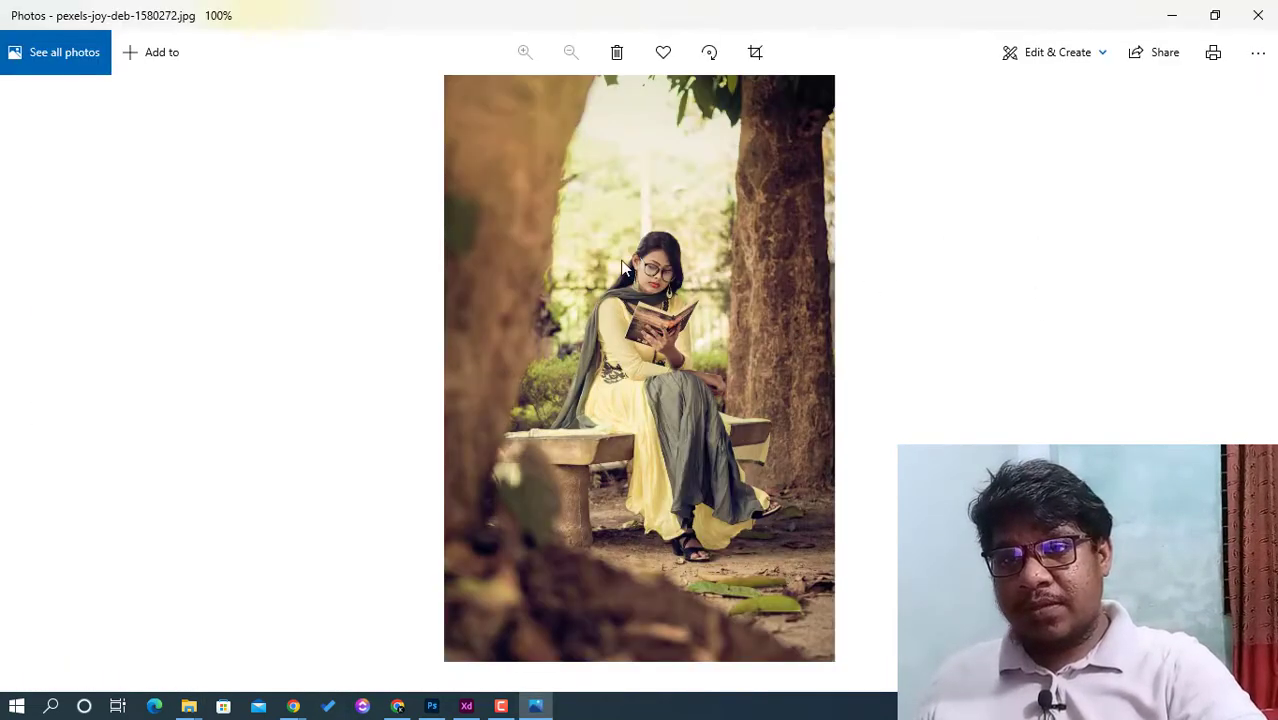
scroll(622, 268, "up", 1)
scroll(620, 262, "down", 1)
scroll(620, 290, "up", 1)
scroll(618, 320, "down", 1)
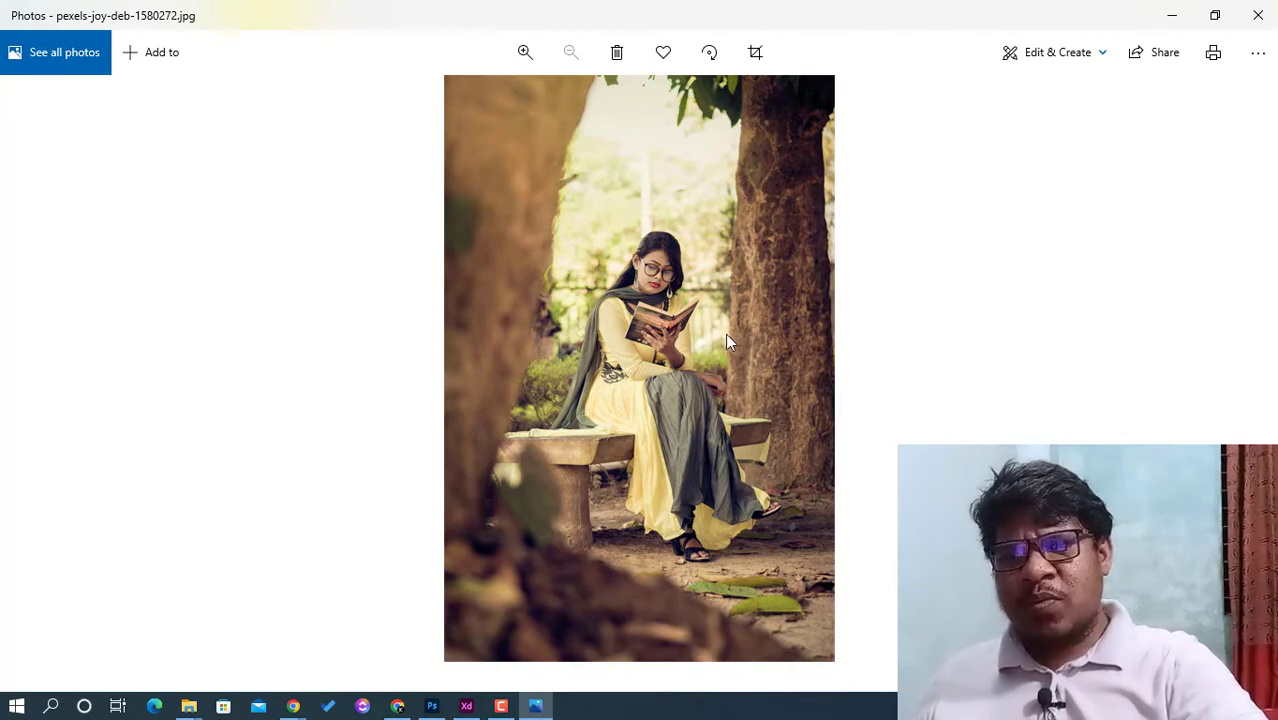
left_click(1258, 15)
Open pexels-pixabay-302716.jpg and examine the night city skyline
key("Right")
key("Right")
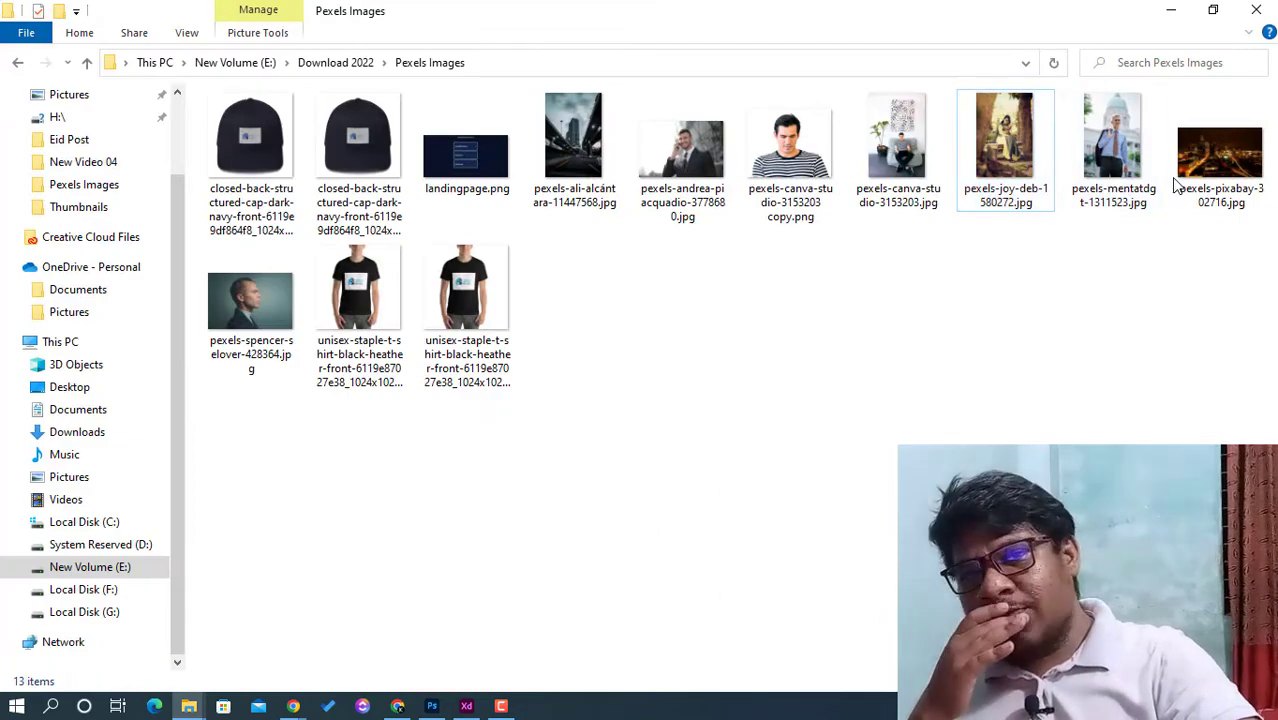
key("Return")
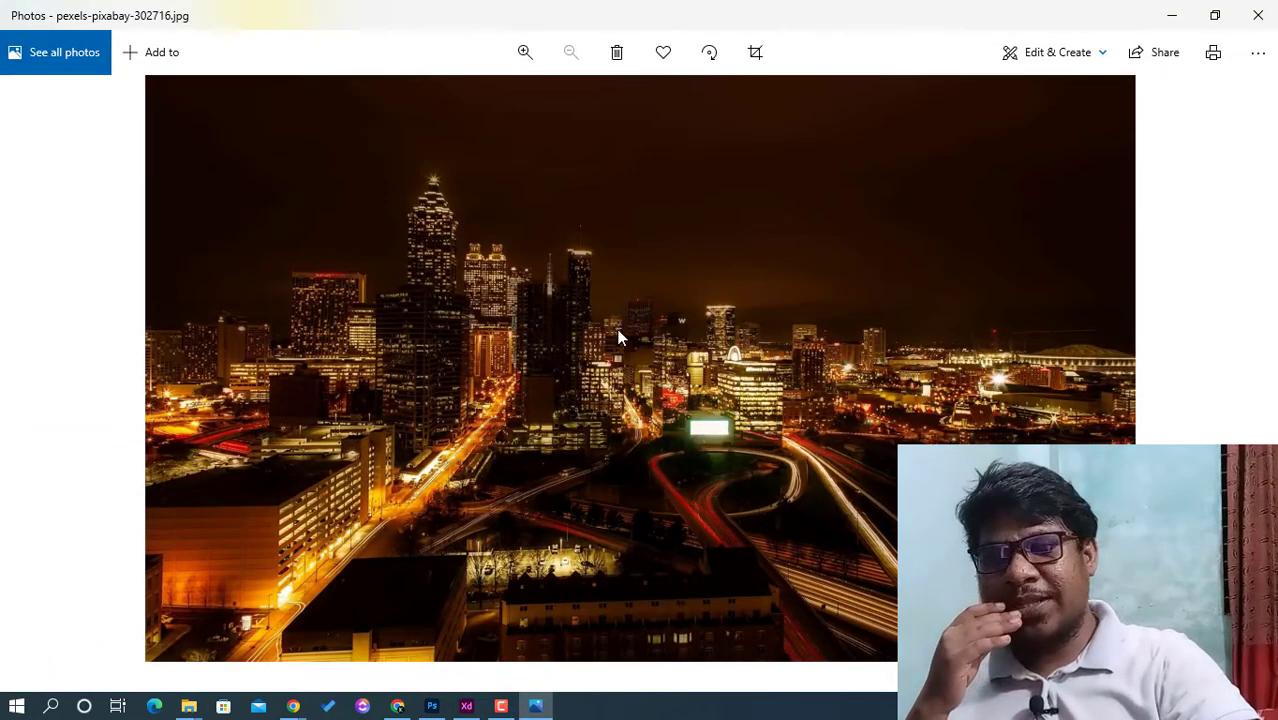
scroll(619, 336, "up", 3)
scroll(618, 337, "down", 3)
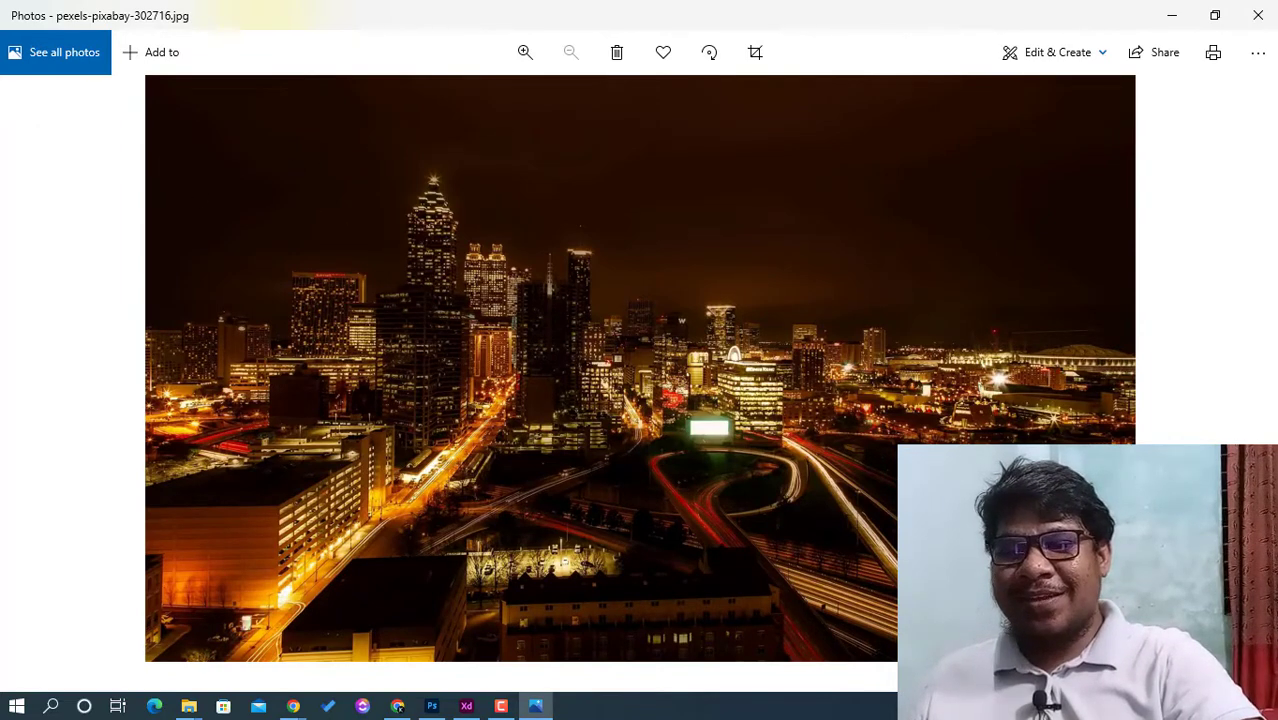
key("Print")
left_click_drag(188, 57, 1110, 348)
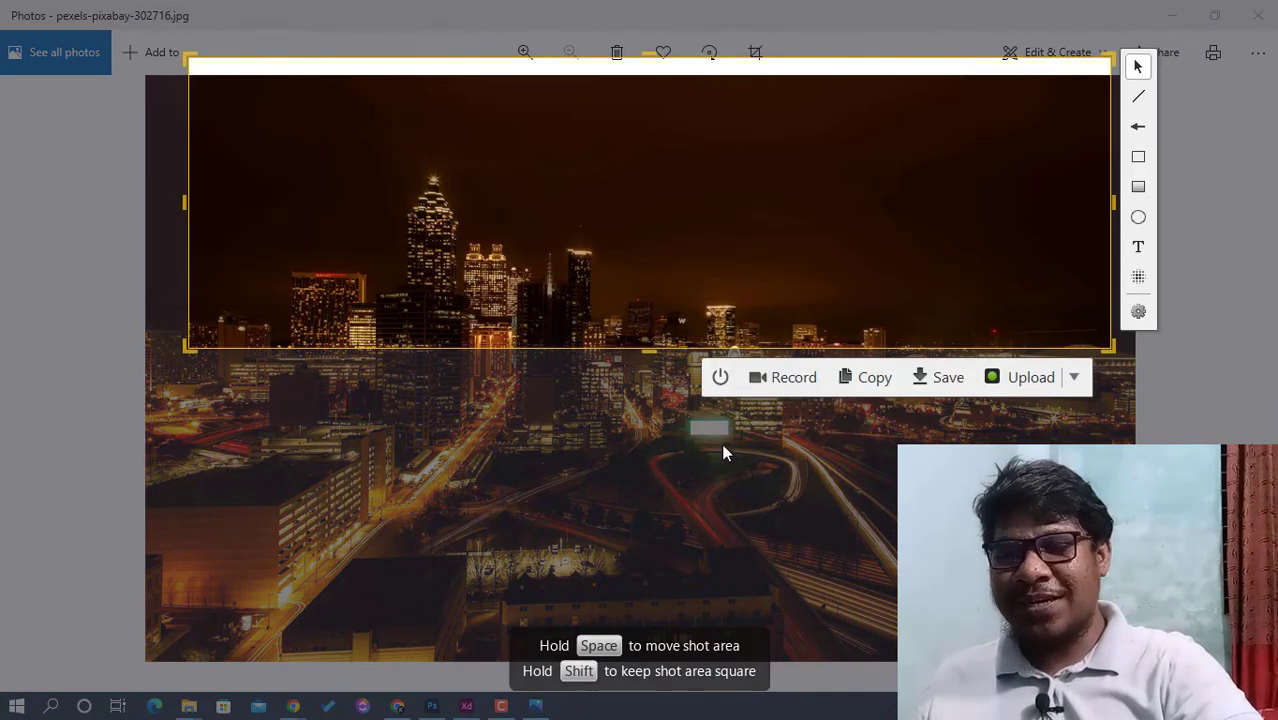
left_click(719, 384)
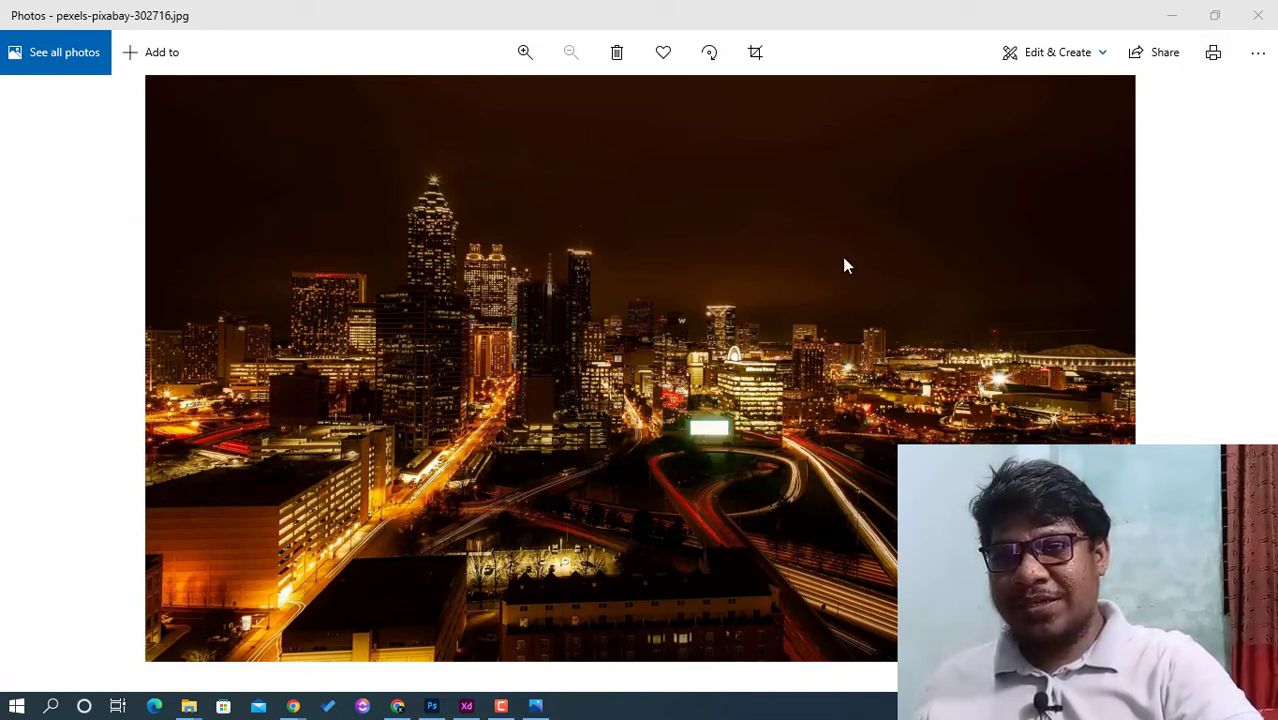
Close the city photo, then open pexels-canva-studio-3153203.jpg in Photoshop with its layer list expanded
left_click(1258, 15)
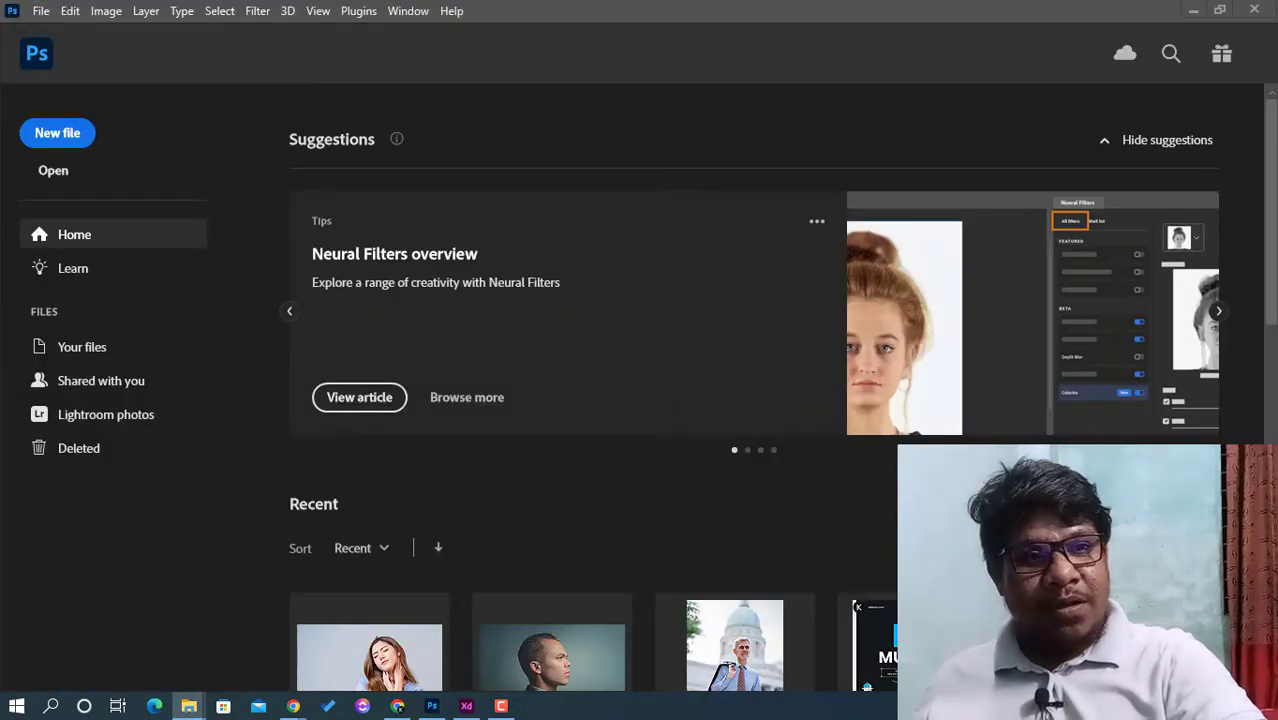
left_click_drag(1270, 478, 637, 462)
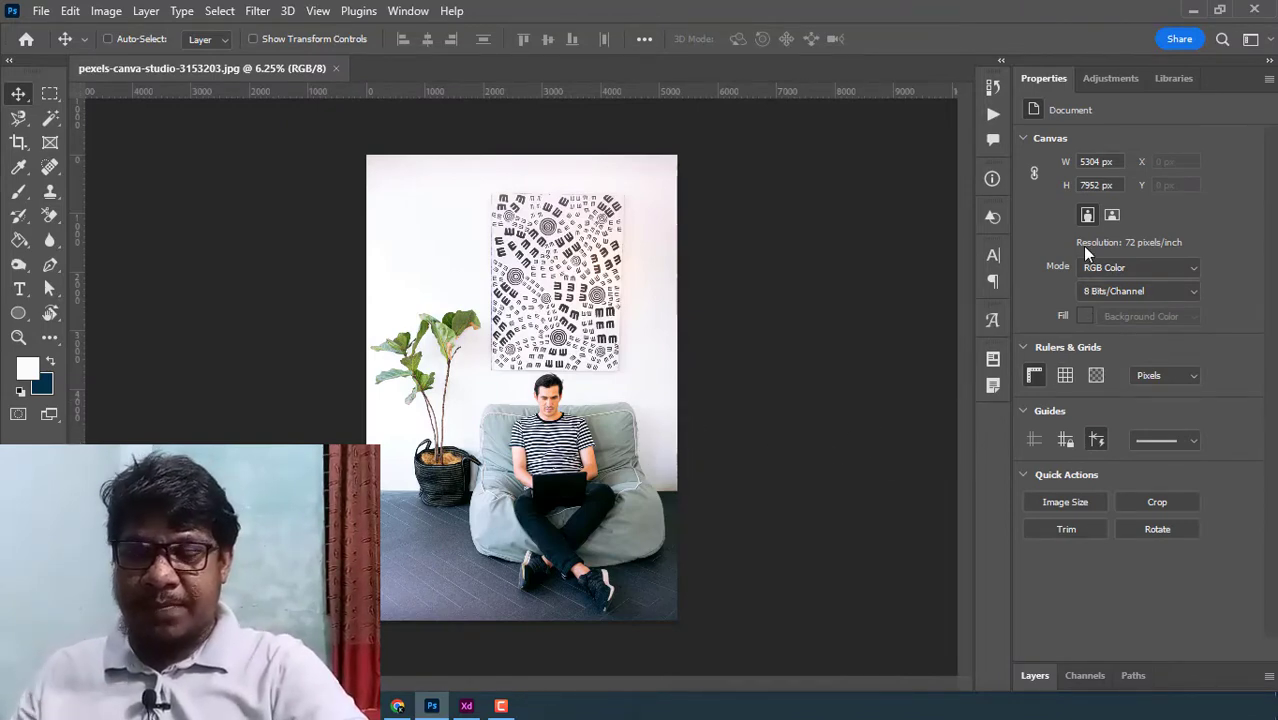
left_click(1034, 675)
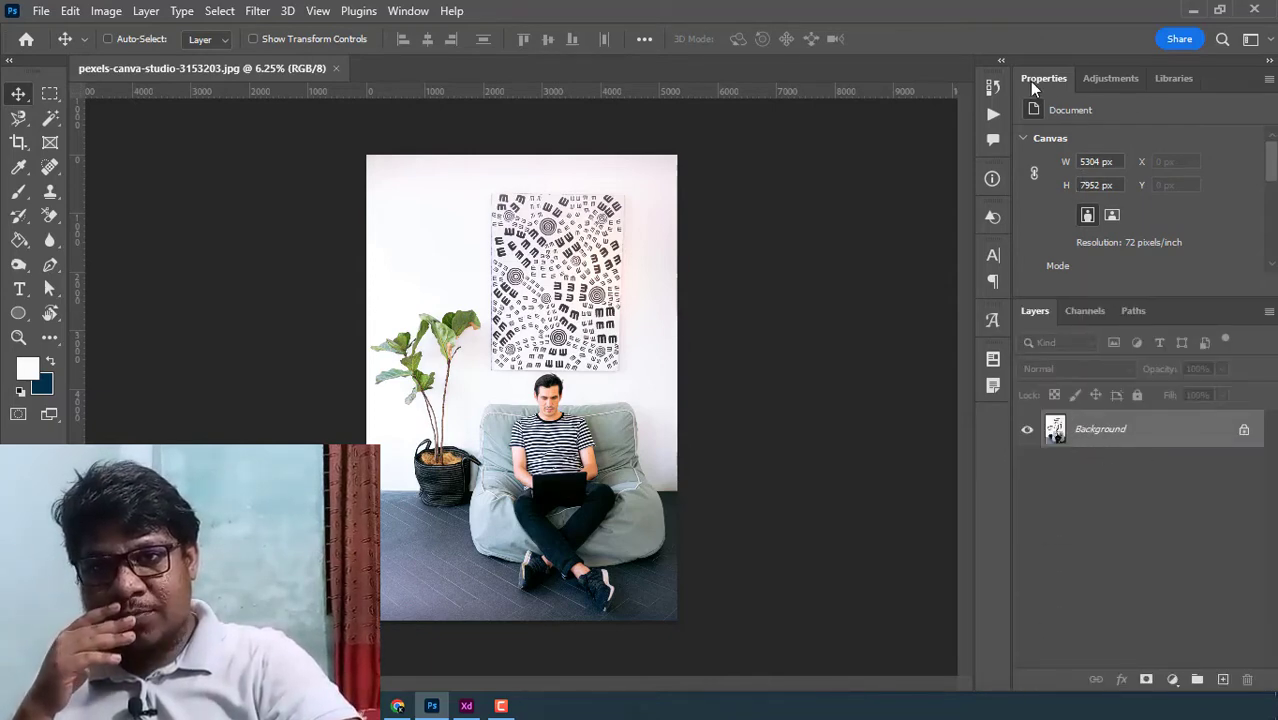
Hide the document properties and show them again
left_click(405, 11)
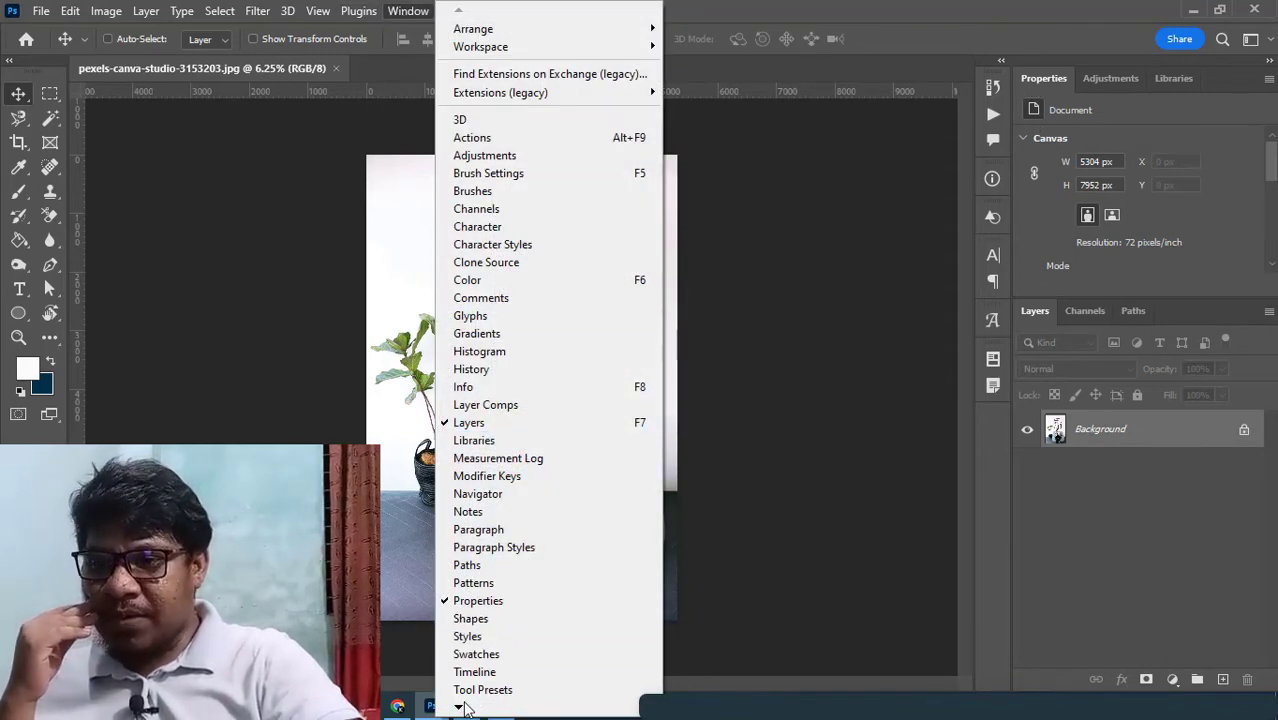
left_click(471, 598)
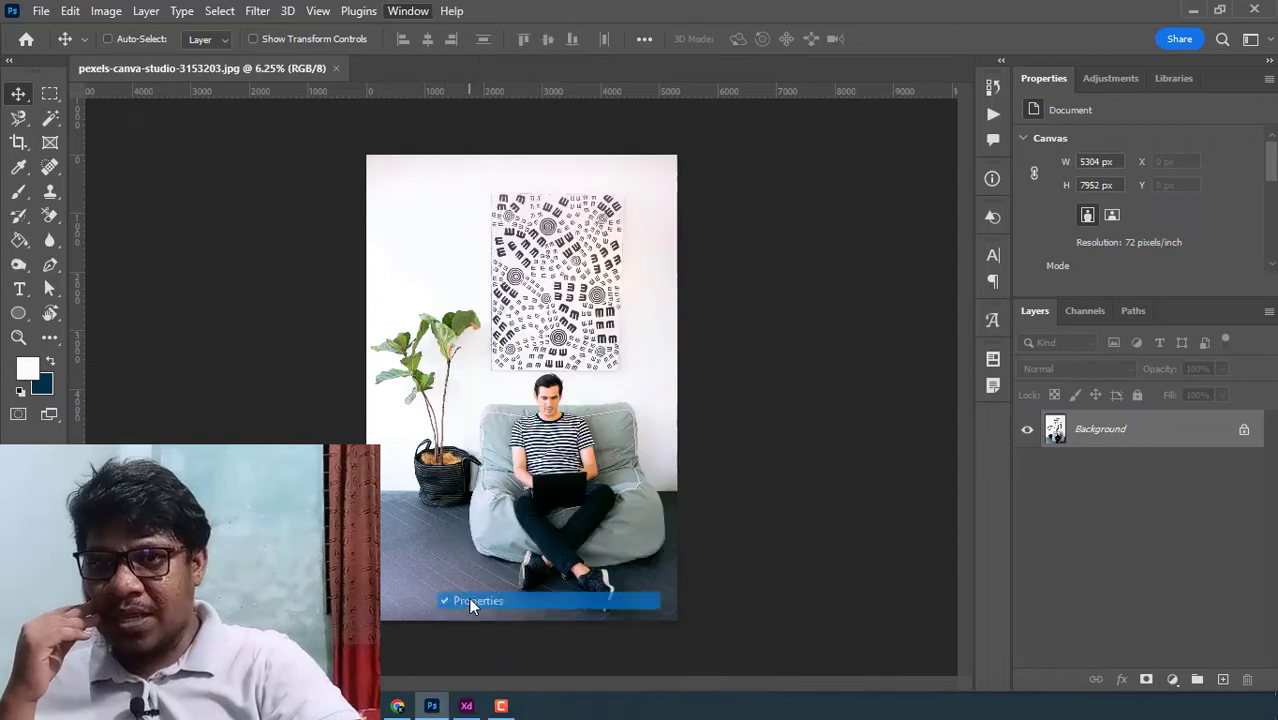
left_click(415, 11)
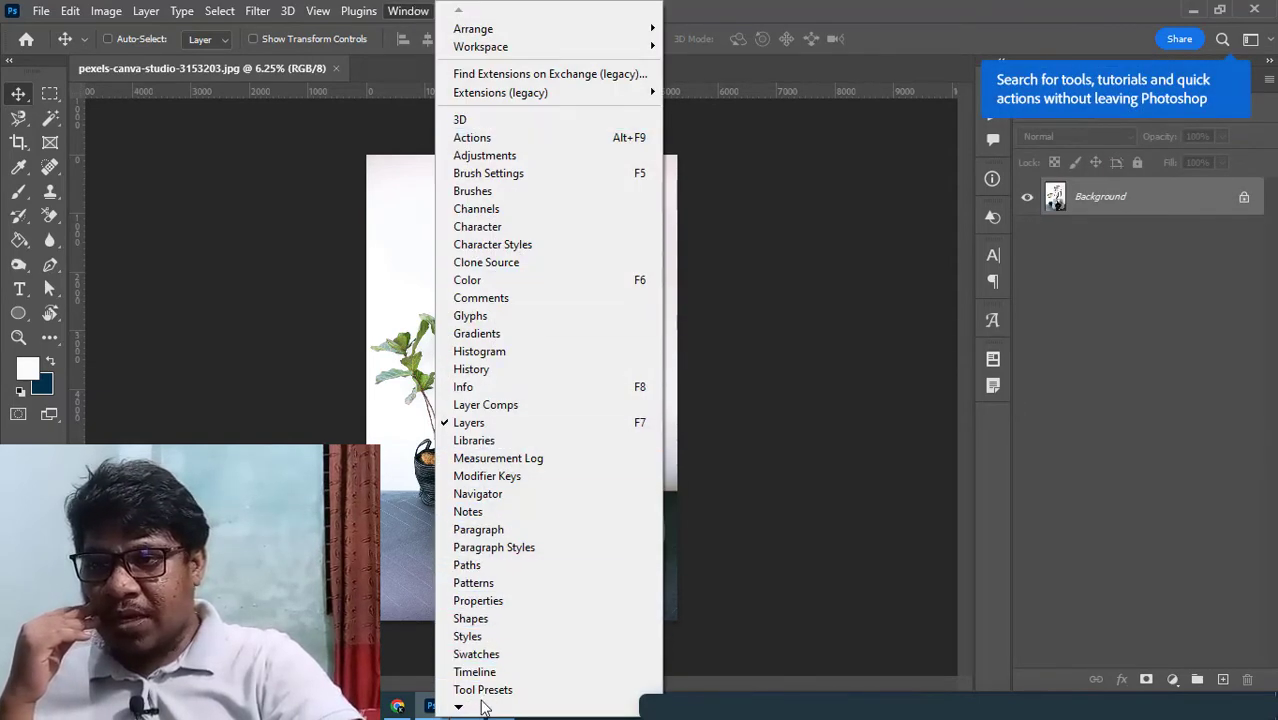
left_click(500, 600)
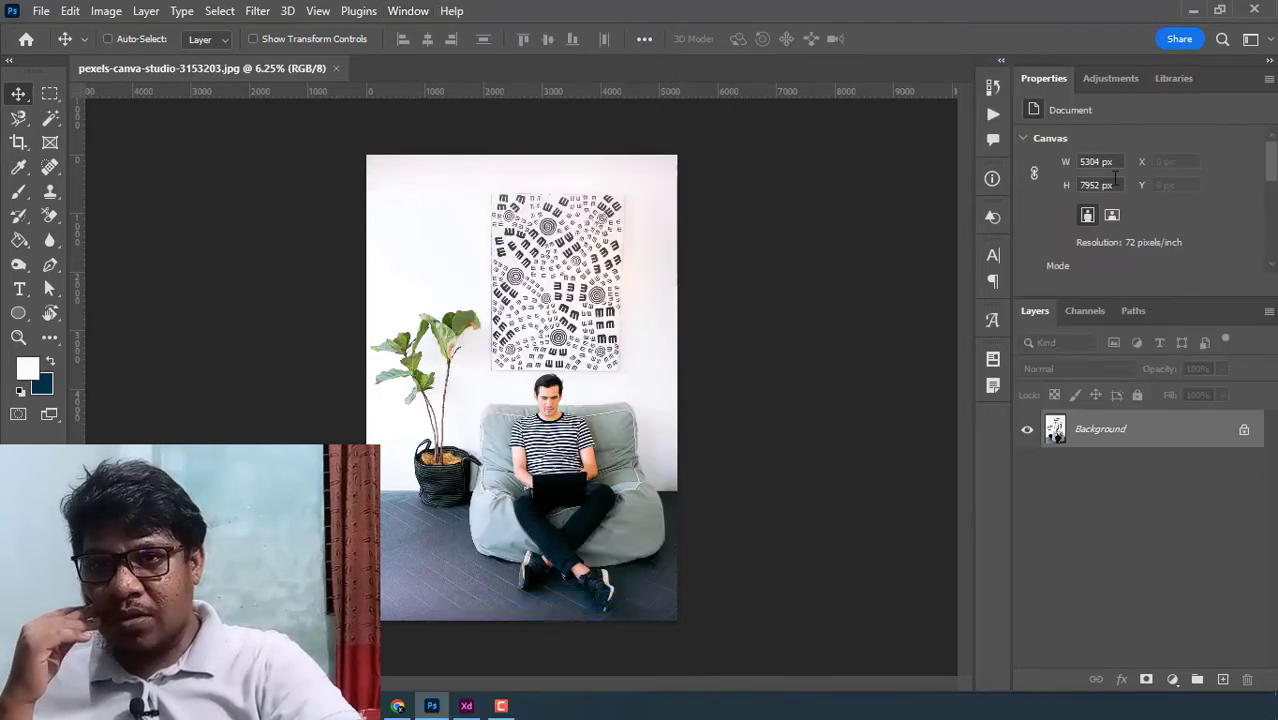
Unlock the Background layer and cut out the seated man with the Remove Background quick action
scroll(1094, 214, "down", 3)
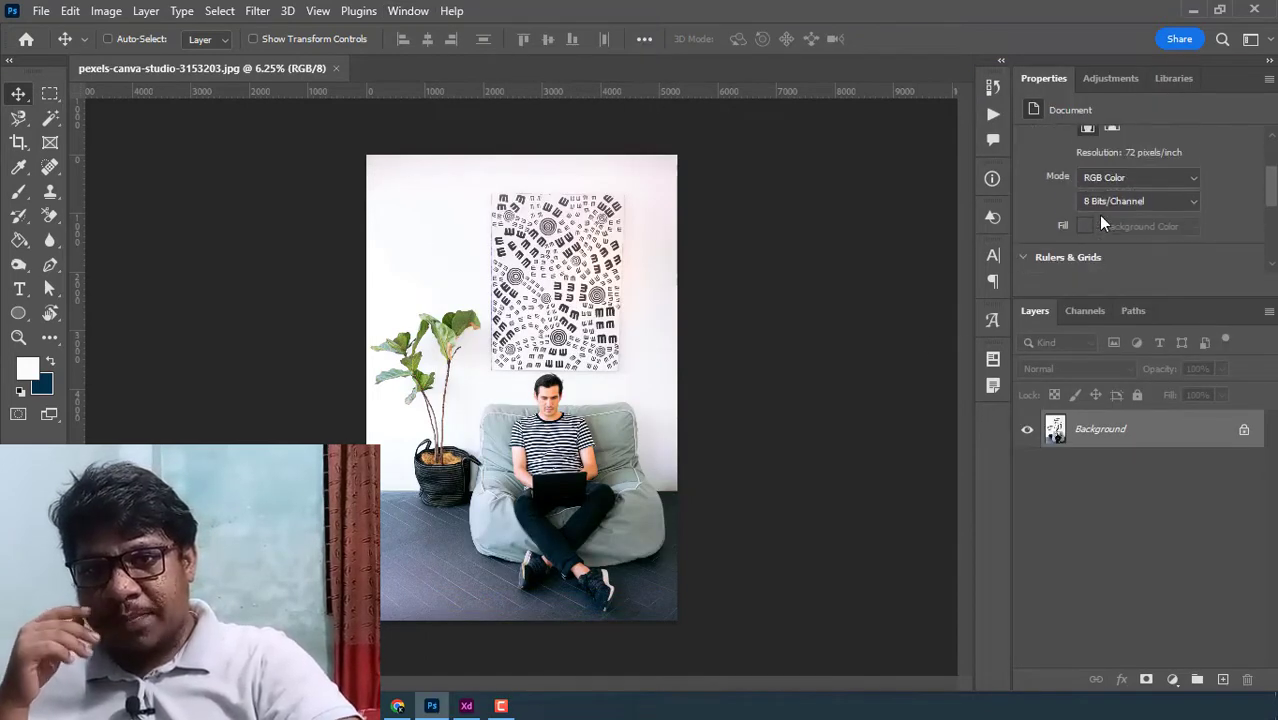
scroll(1098, 215, "down", 2)
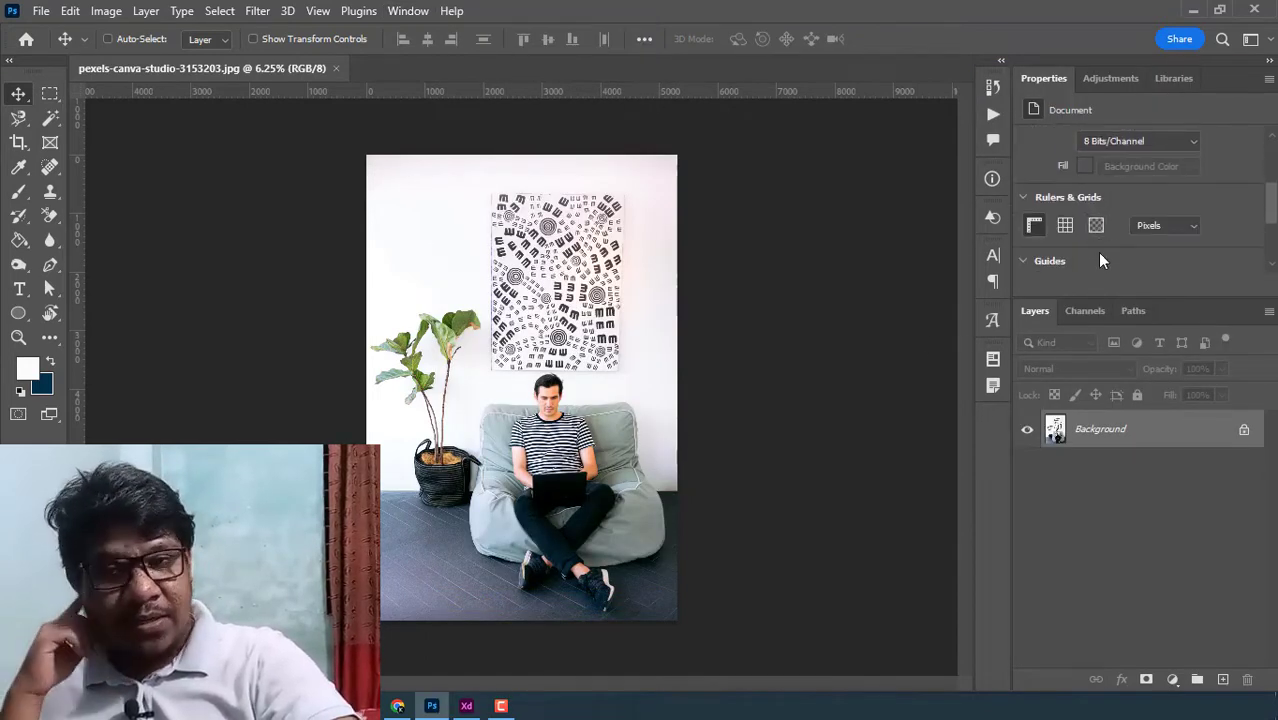
scroll(1093, 218, "down", 3)
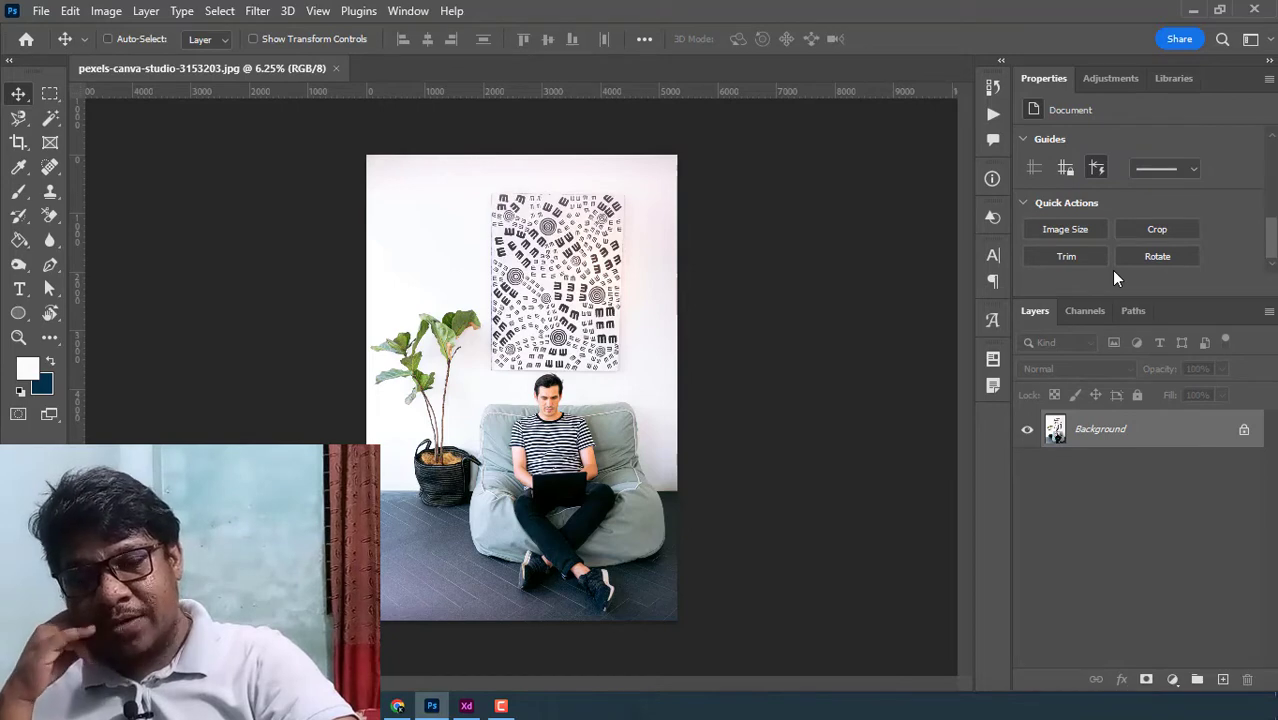
left_click(1244, 432)
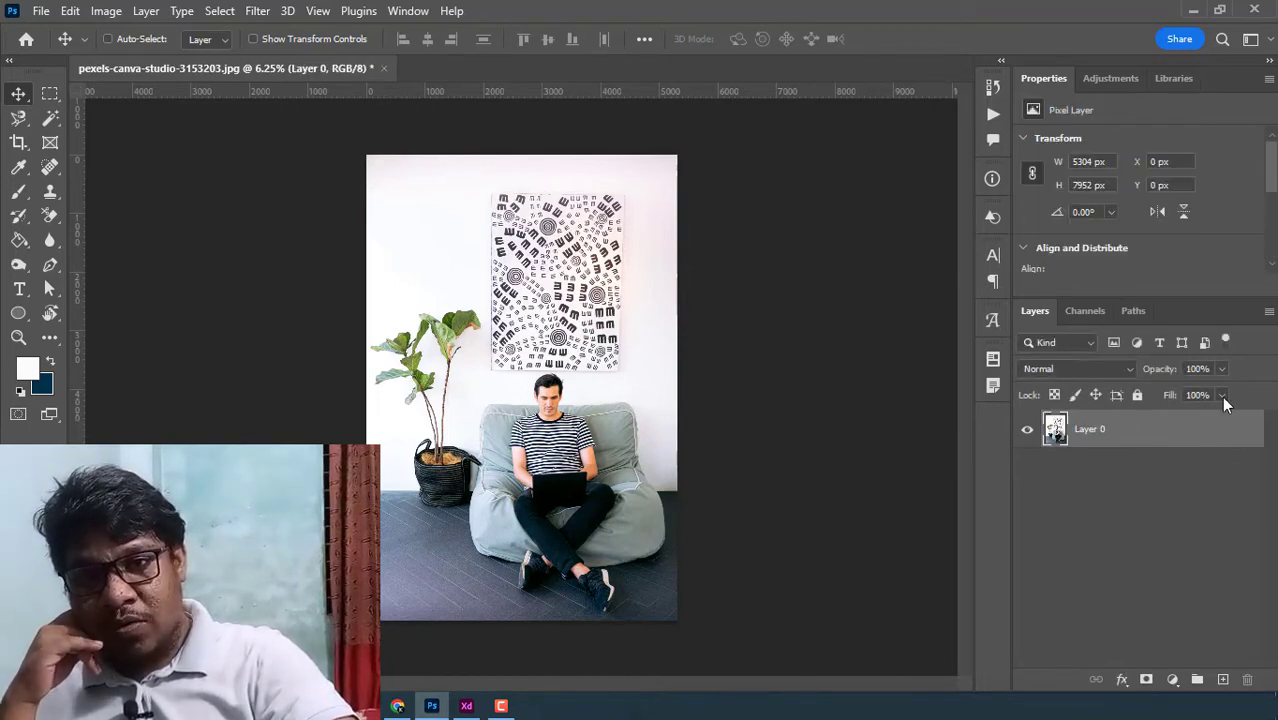
scroll(1159, 194, "down", 2)
scroll(1153, 198, "down", 1)
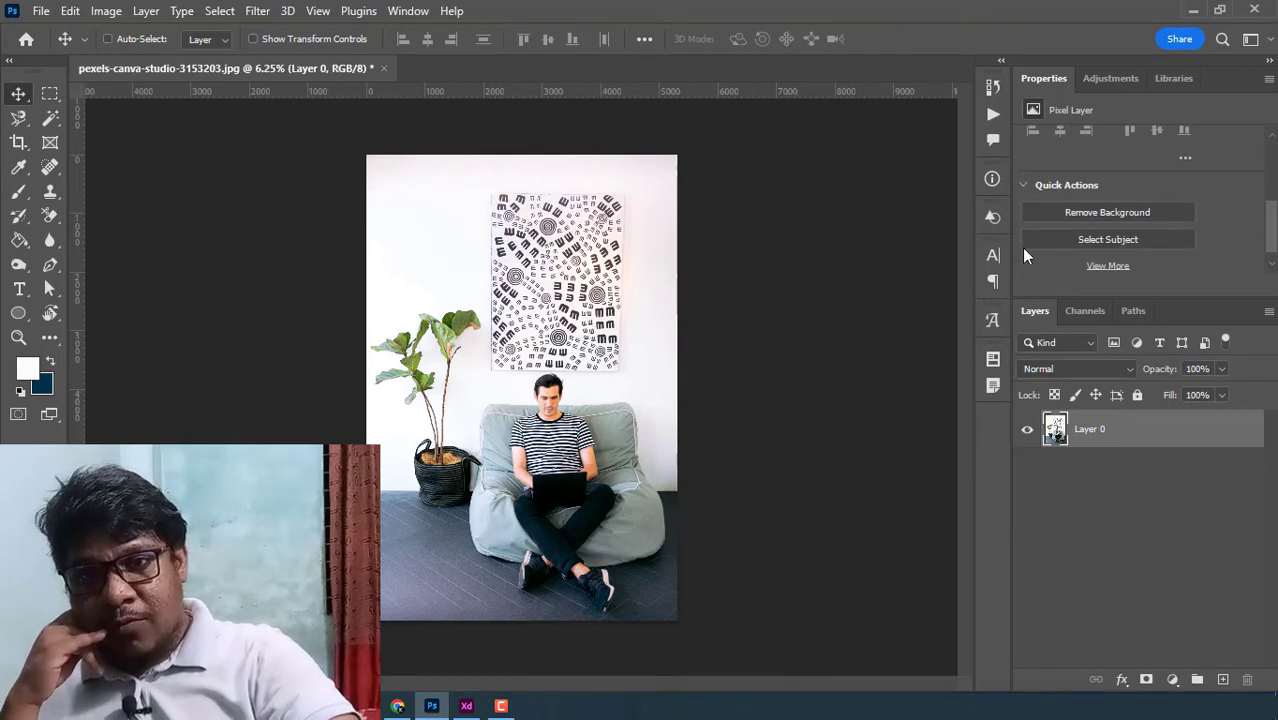
left_click(1096, 219)
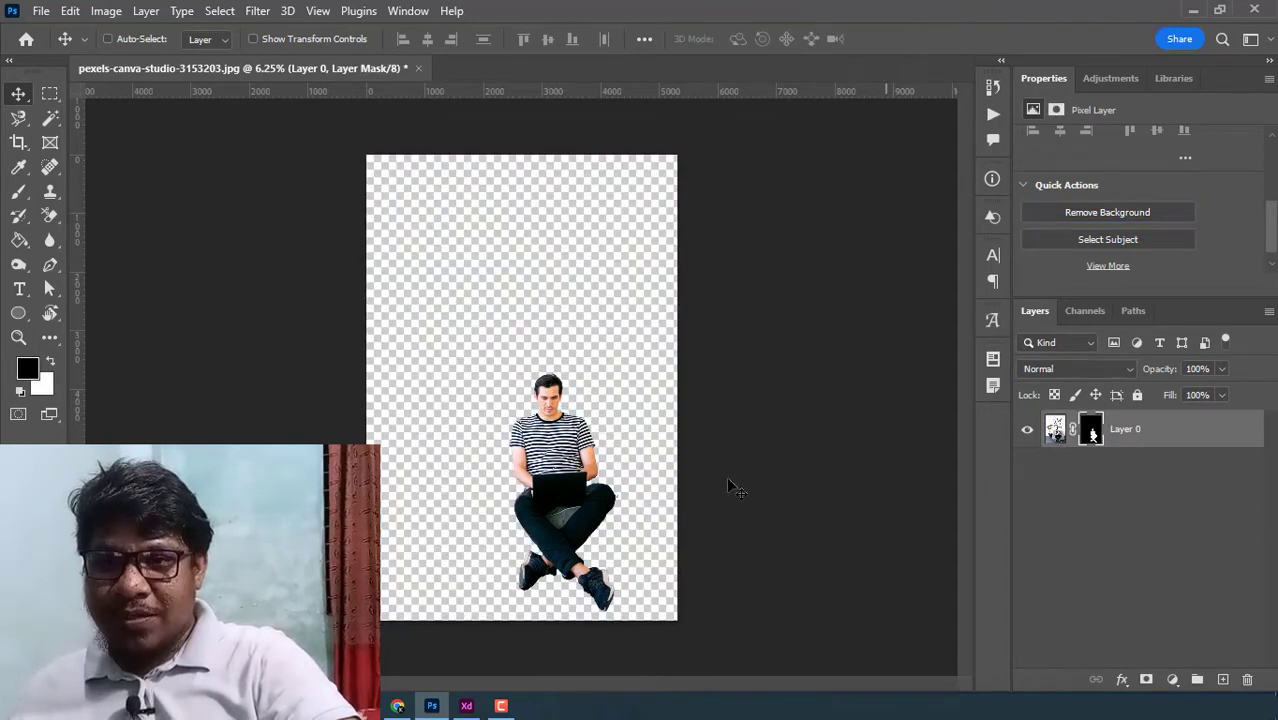
Add a white Solid Color fill layer and place it beneath the seated man's layer
scroll(545, 490, "up", 3)
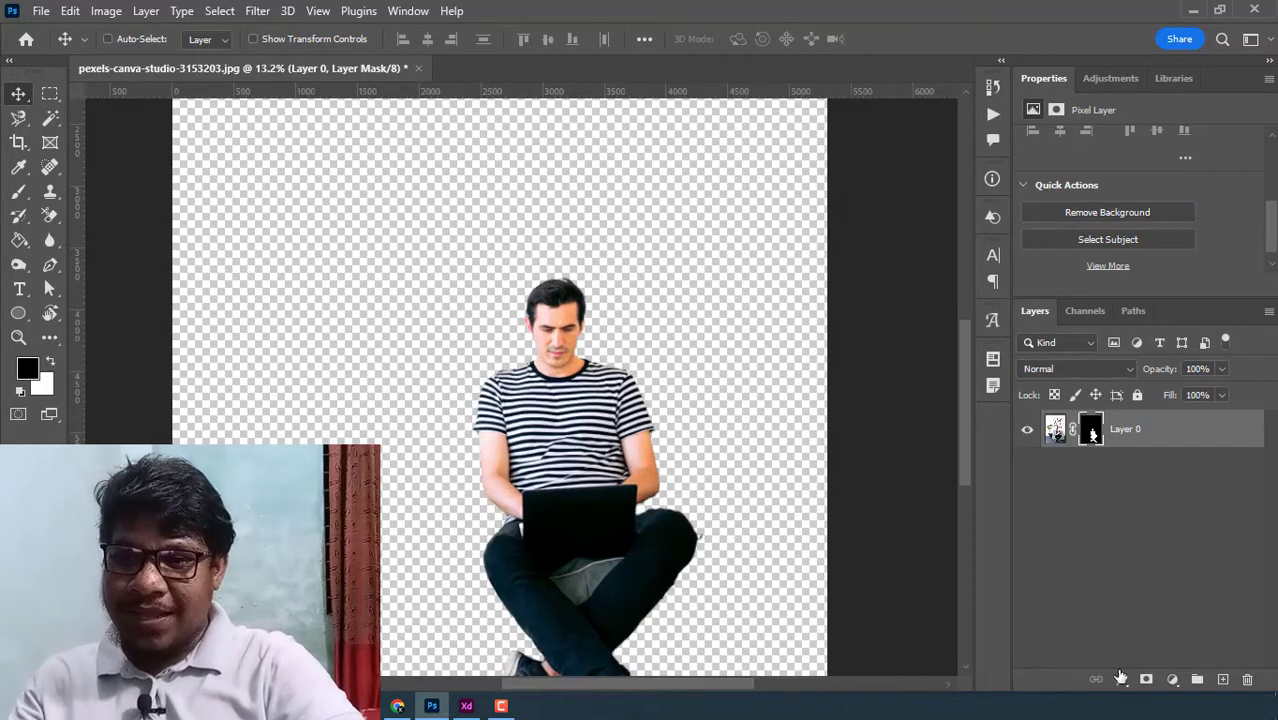
left_click(1146, 679)
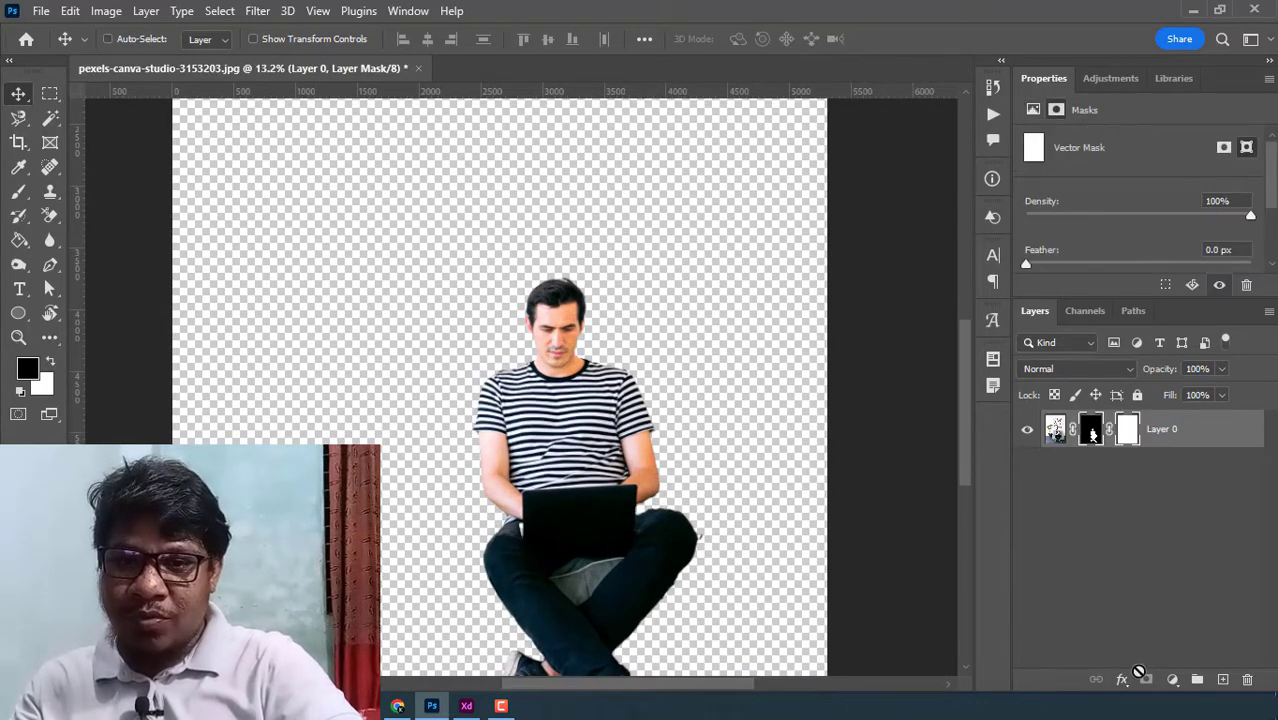
left_click(1172, 679)
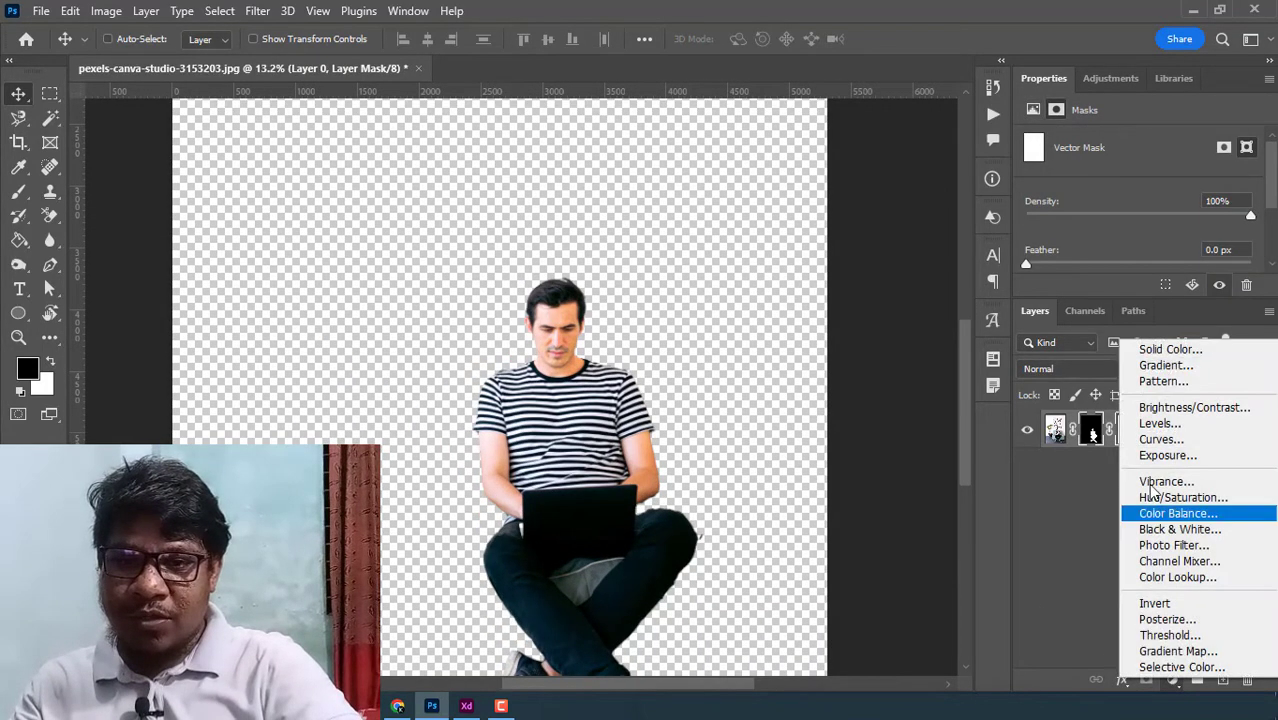
left_click(1150, 349)
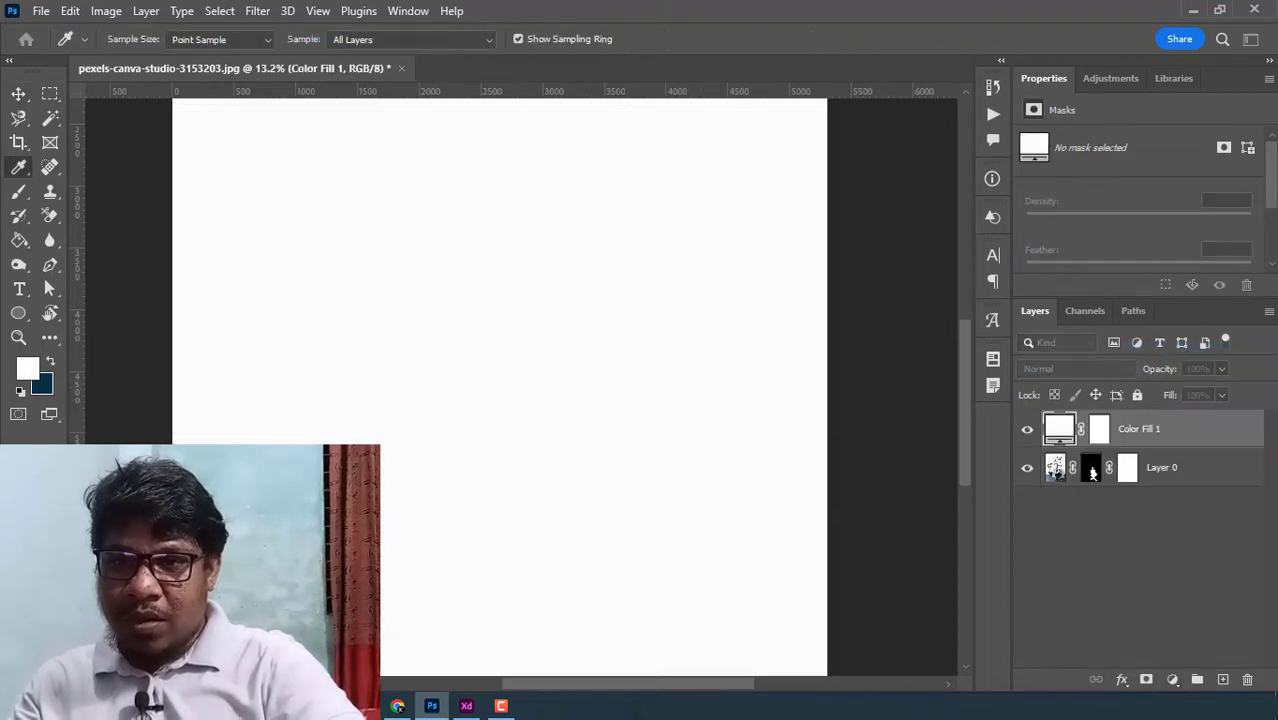
key("v")
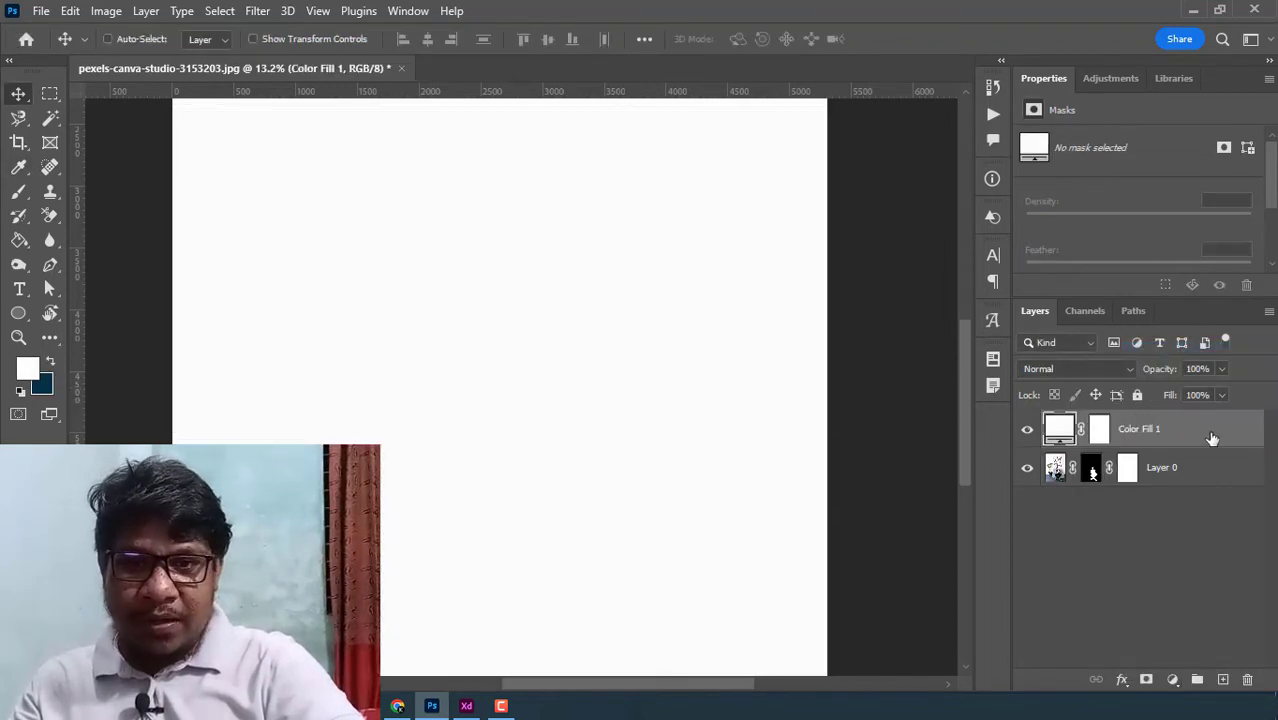
left_click_drag(1212, 440, 1210, 501)
Delete the empty white vector mask from the seated man's layer, keeping his black-and-white layer mask
scroll(556, 540, "up", 5)
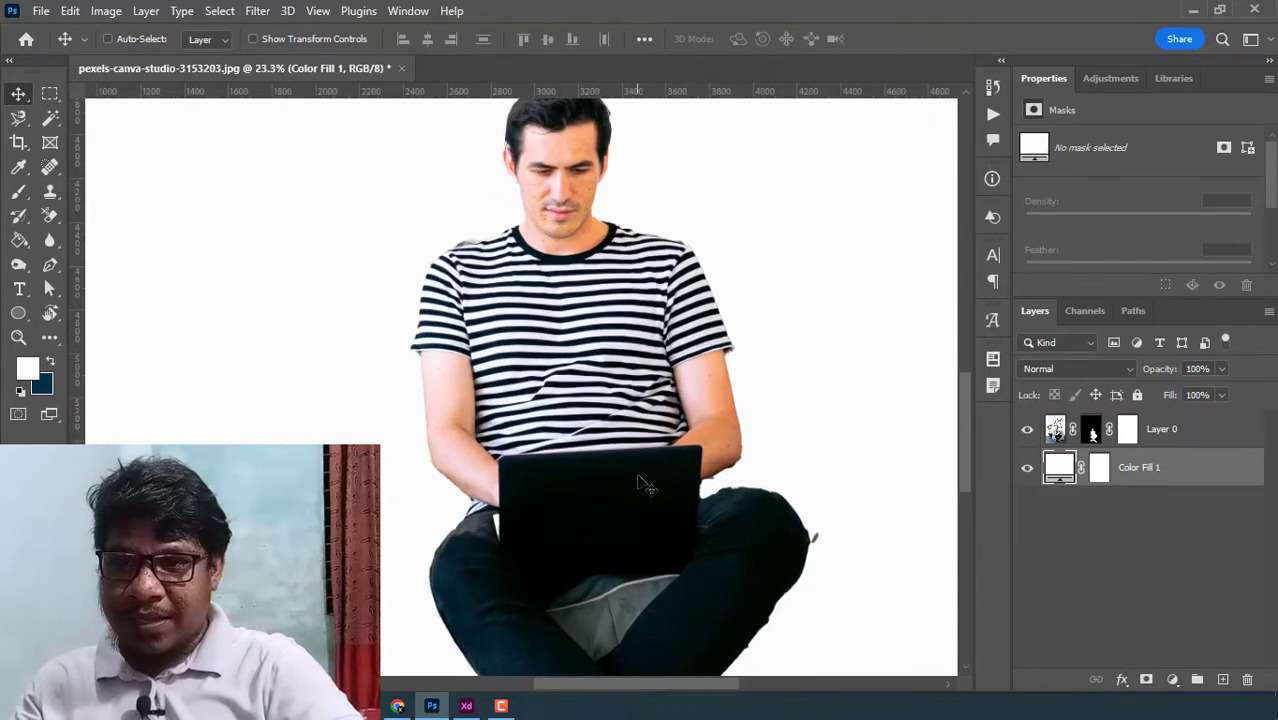
scroll(738, 498, "down", 1)
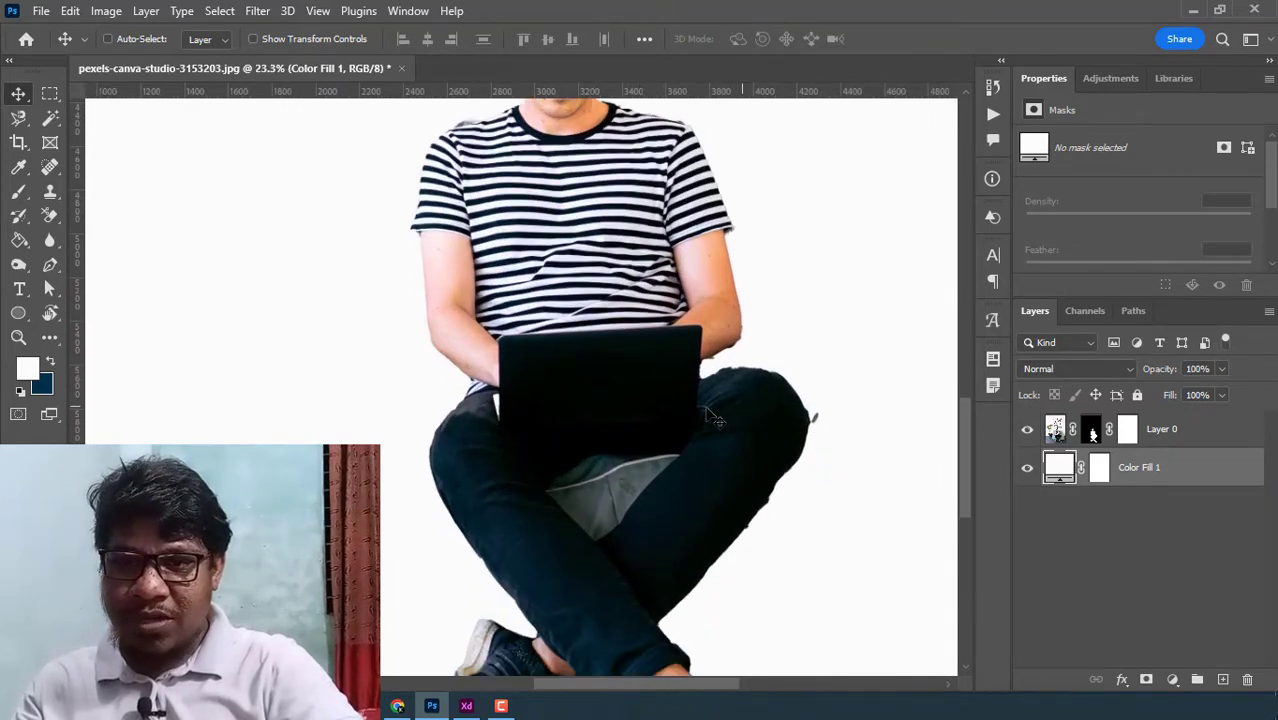
left_click(1131, 429)
right_click(1129, 428)
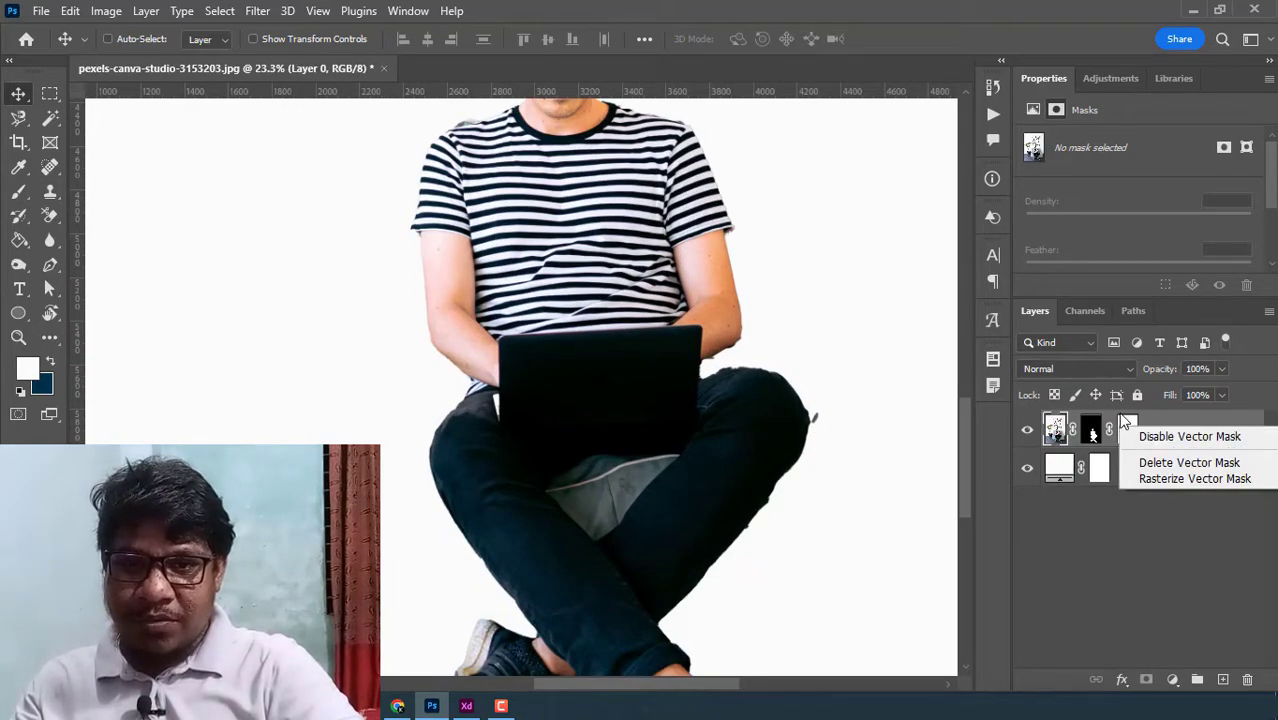
left_click(1126, 425)
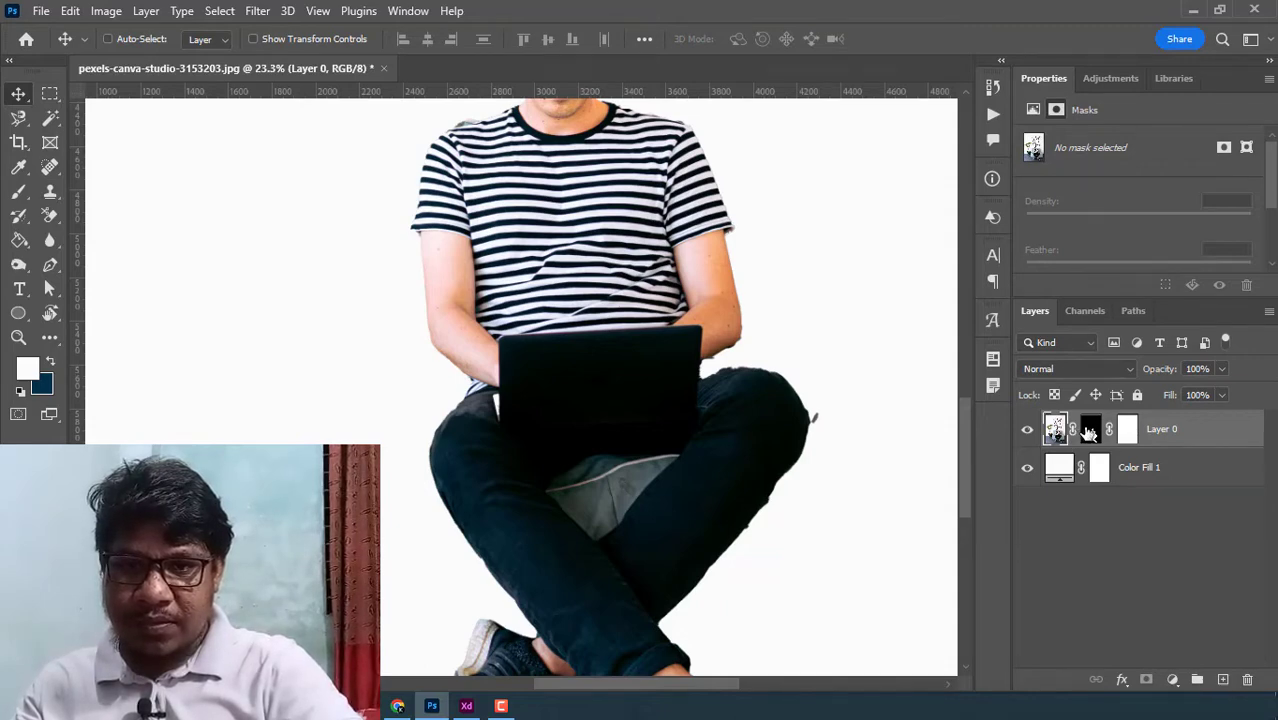
left_click(1090, 432)
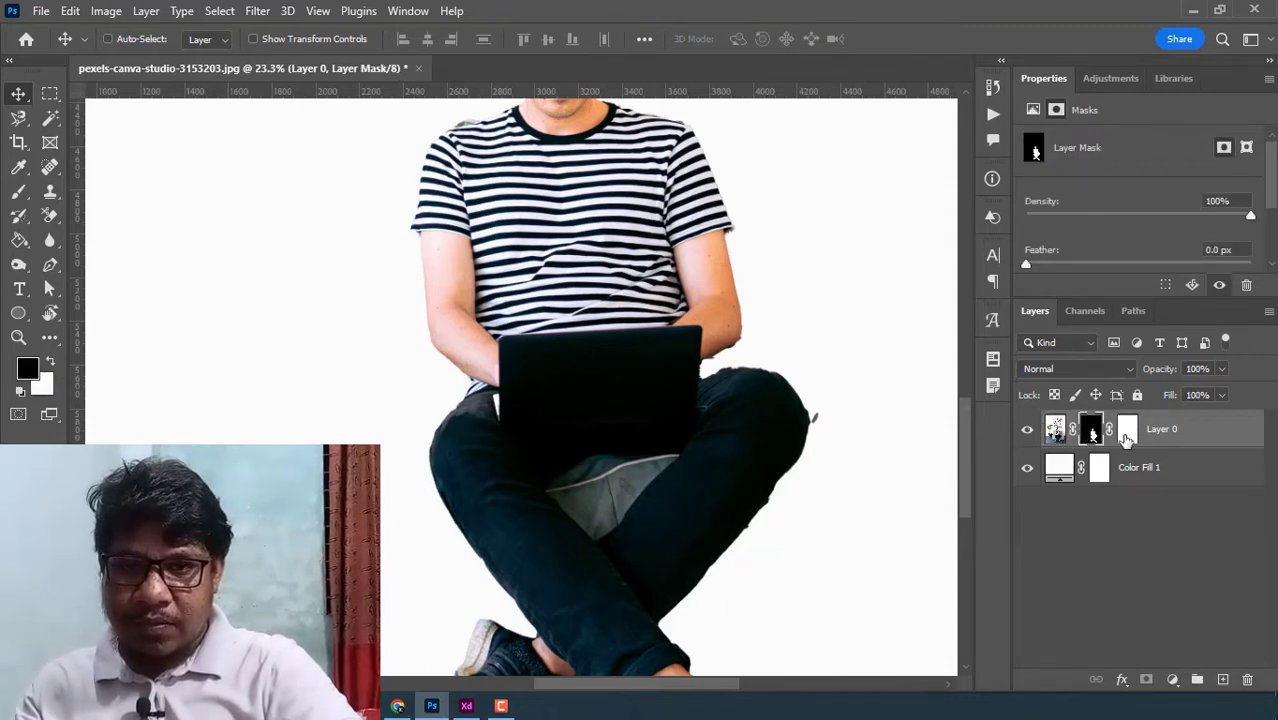
right_click(1127, 440)
left_click(1132, 473)
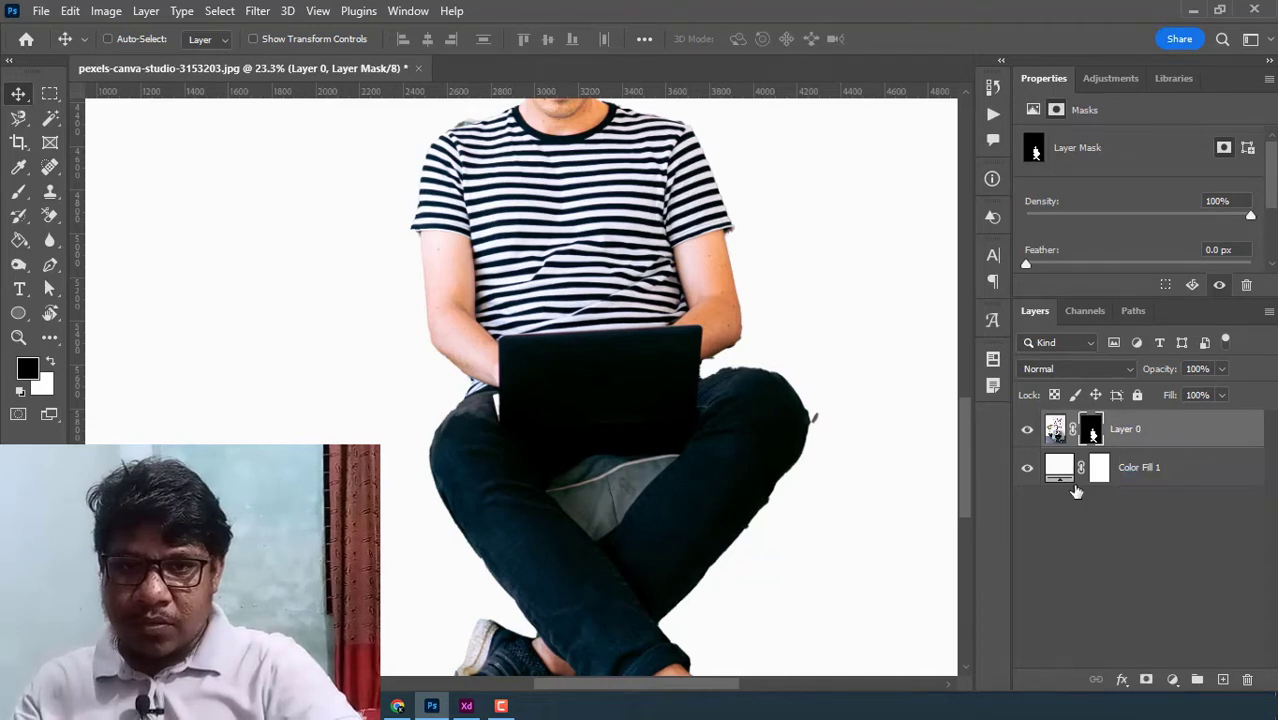
Paint black on the seated man's layer mask with a 64 px brush to remove the stray speck beside his knee
scroll(659, 452, "down", 1)
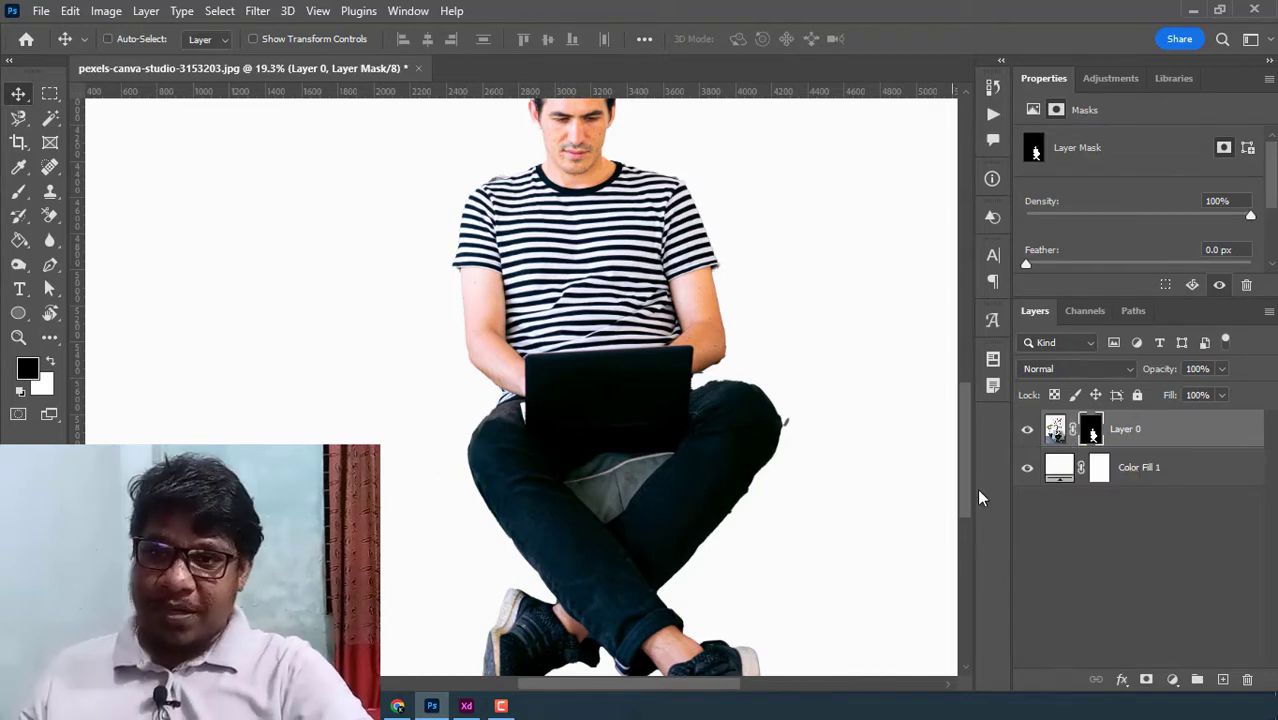
scroll(930, 455, "up", 3)
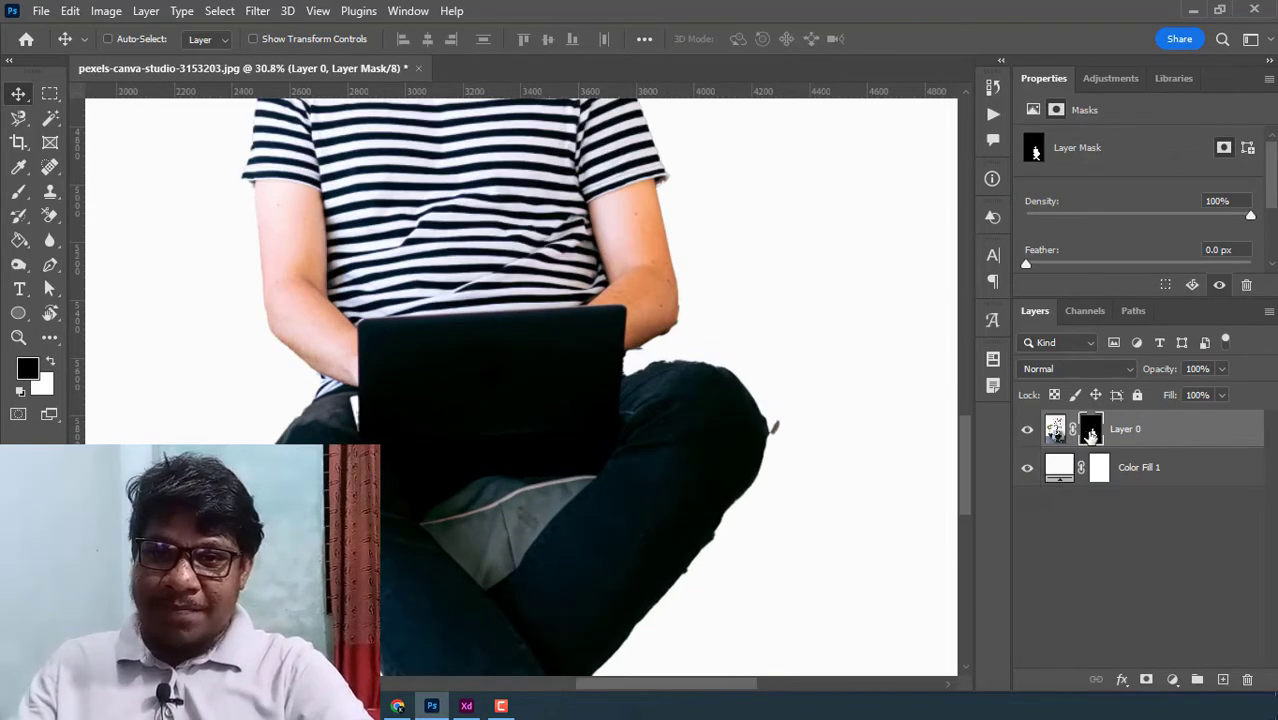
key("b")
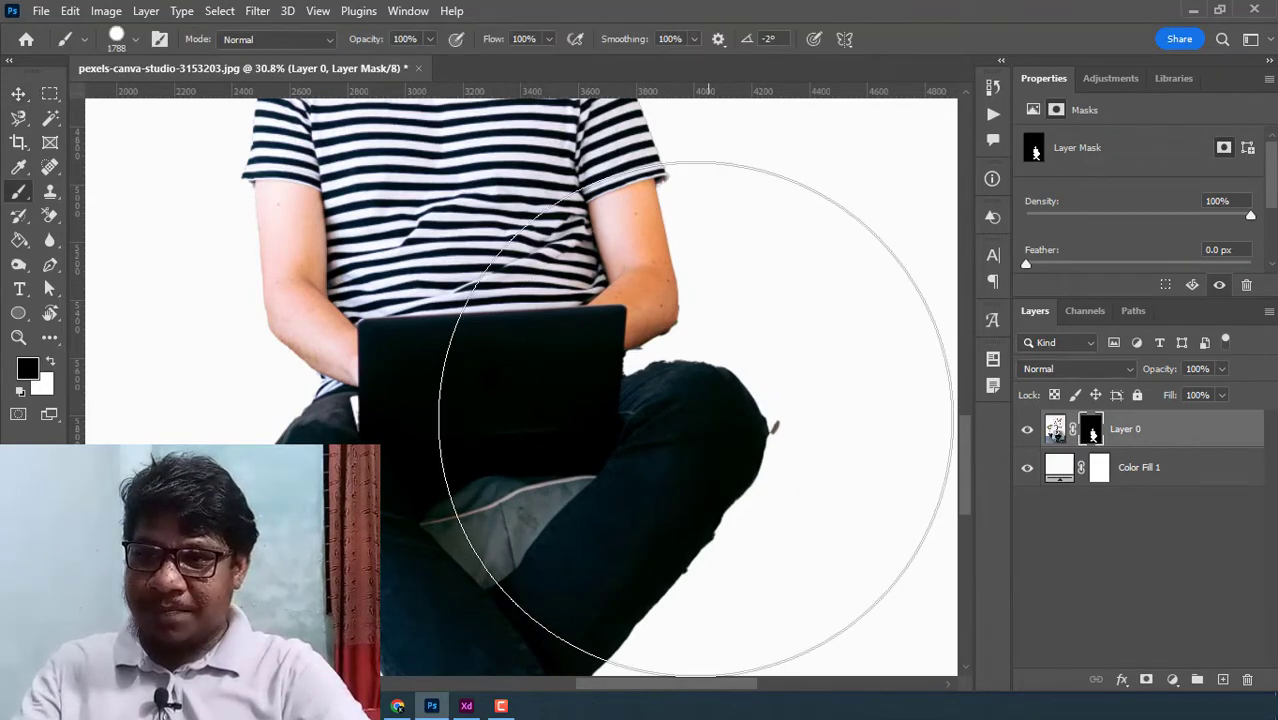
mouse_move(687, 289)
left_mouse_down()
mouse_move(452, 348)
mouse_move(465, 354)
left_mouse_up()
scroll(727, 417, "up", 3)
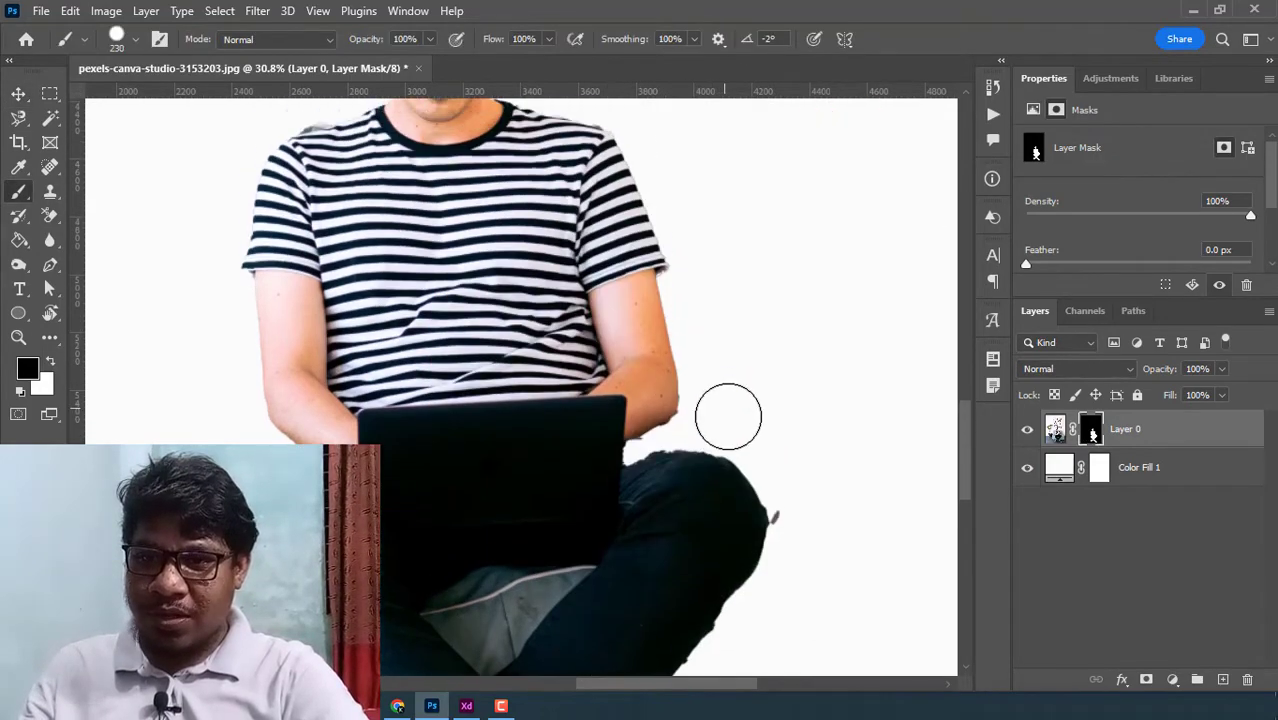
key("super")
key("super")
scroll(790, 508, "up", 8)
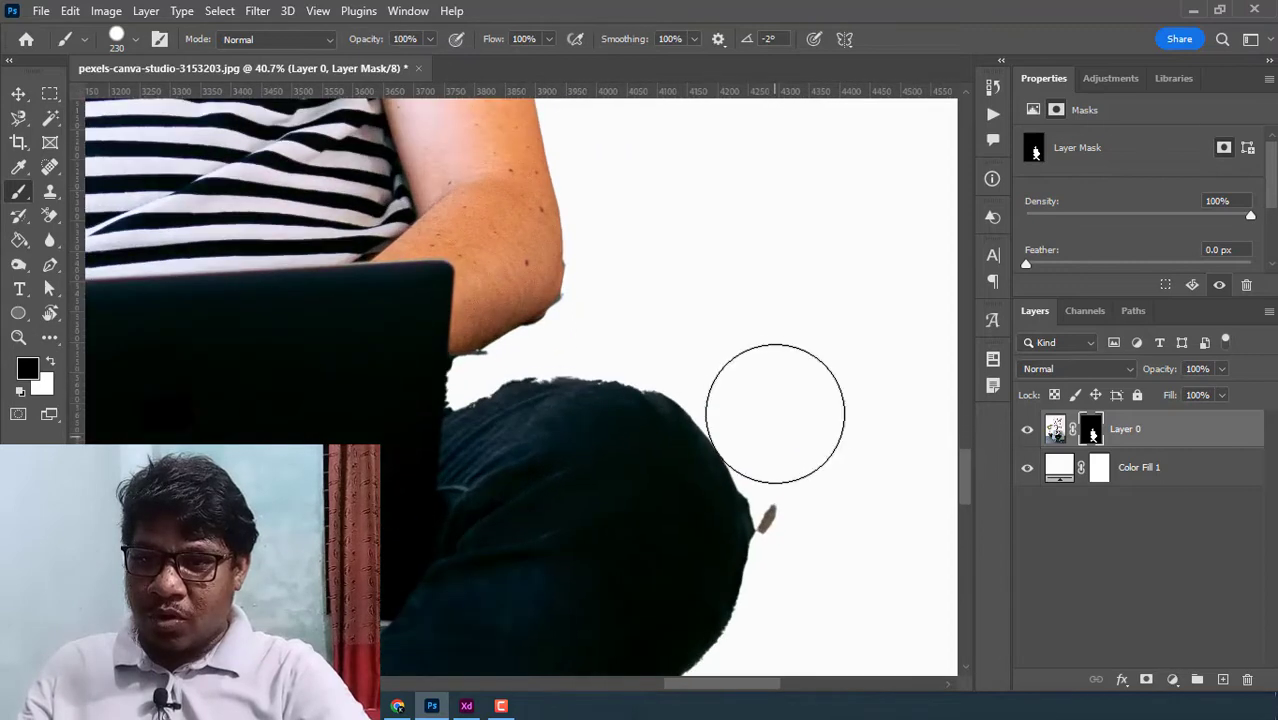
left_click_drag(769, 407, 713, 406)
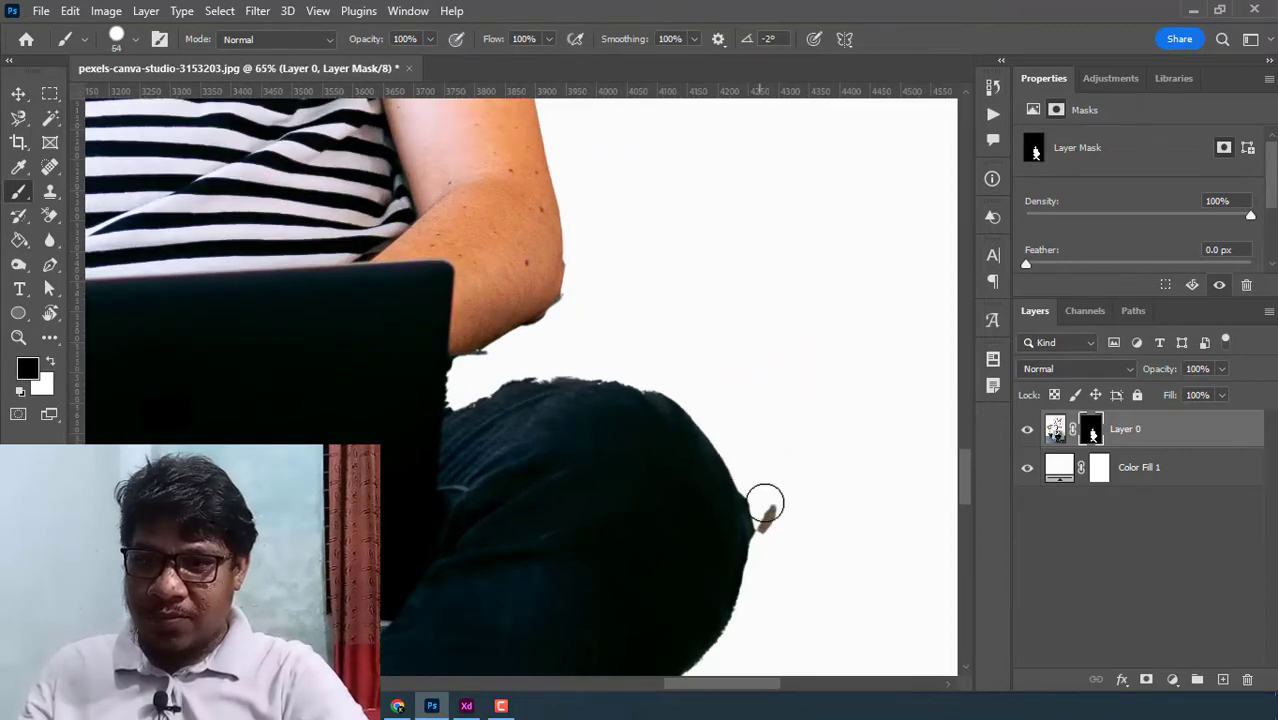
left_click(764, 508)
left_click_drag(768, 566, 763, 613)
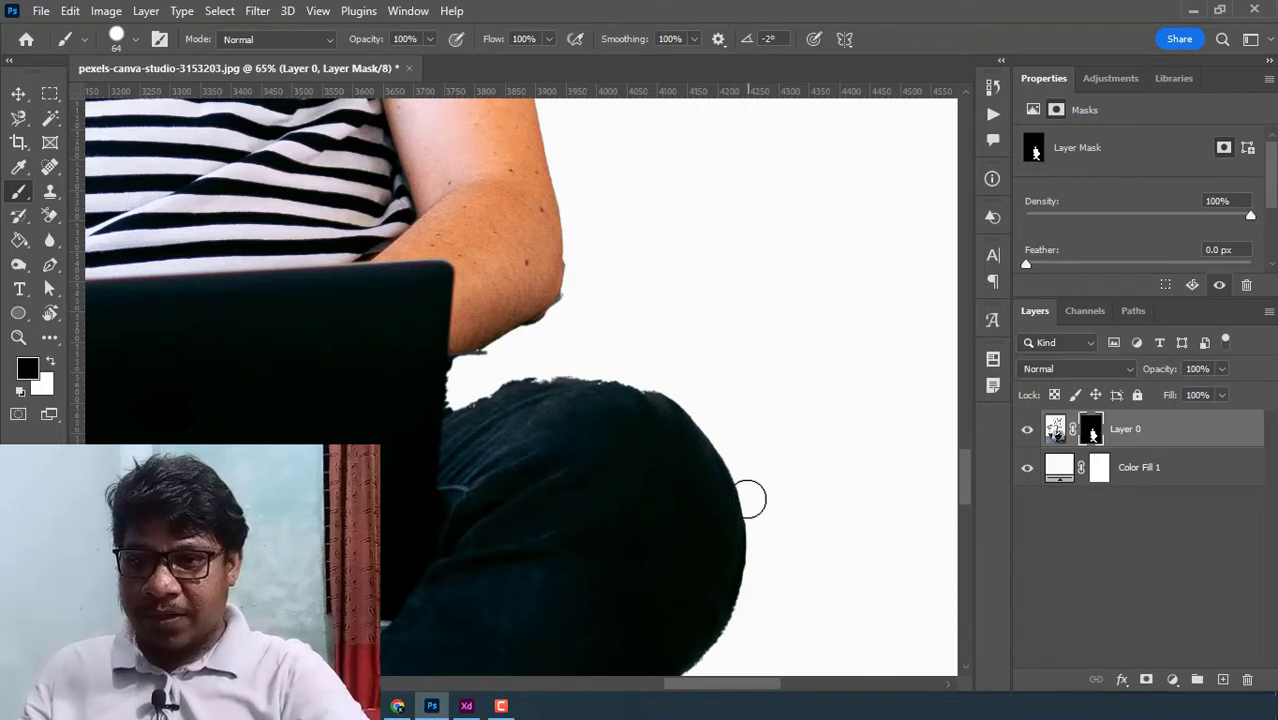
scroll(740, 495, "down", 3)
key("super")
key("super")
scroll(726, 448, "down", 5)
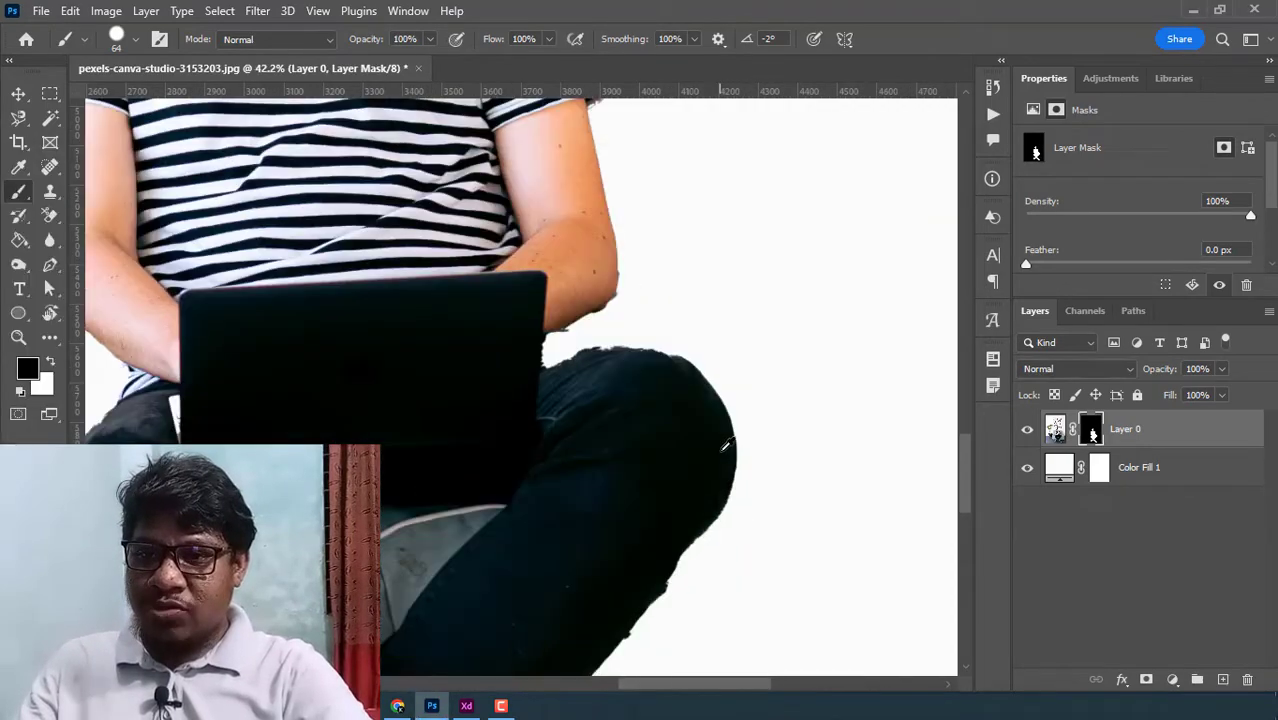
scroll(727, 443, "down", 2)
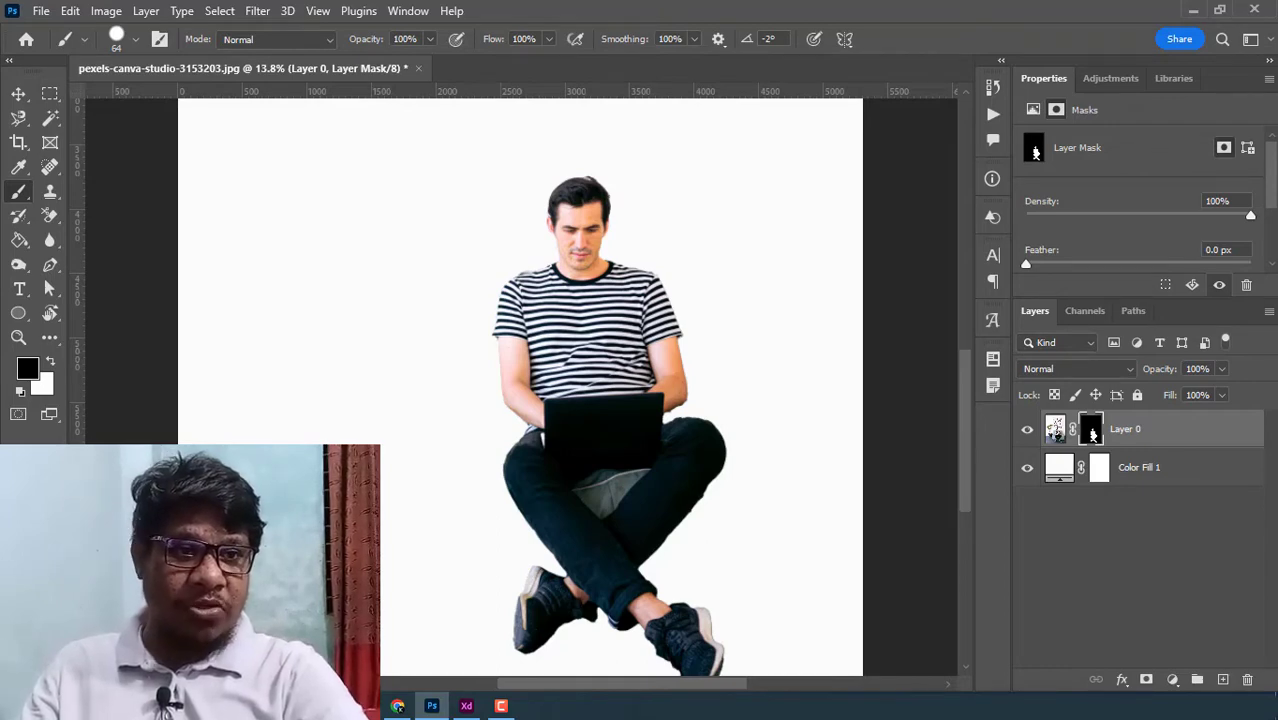
Open pexels-spencer-selover-428364.jpg as its own document, then unlock its Background layer and cut out the man with Remove Background
left_click_drag(859, 357, 540, 82)
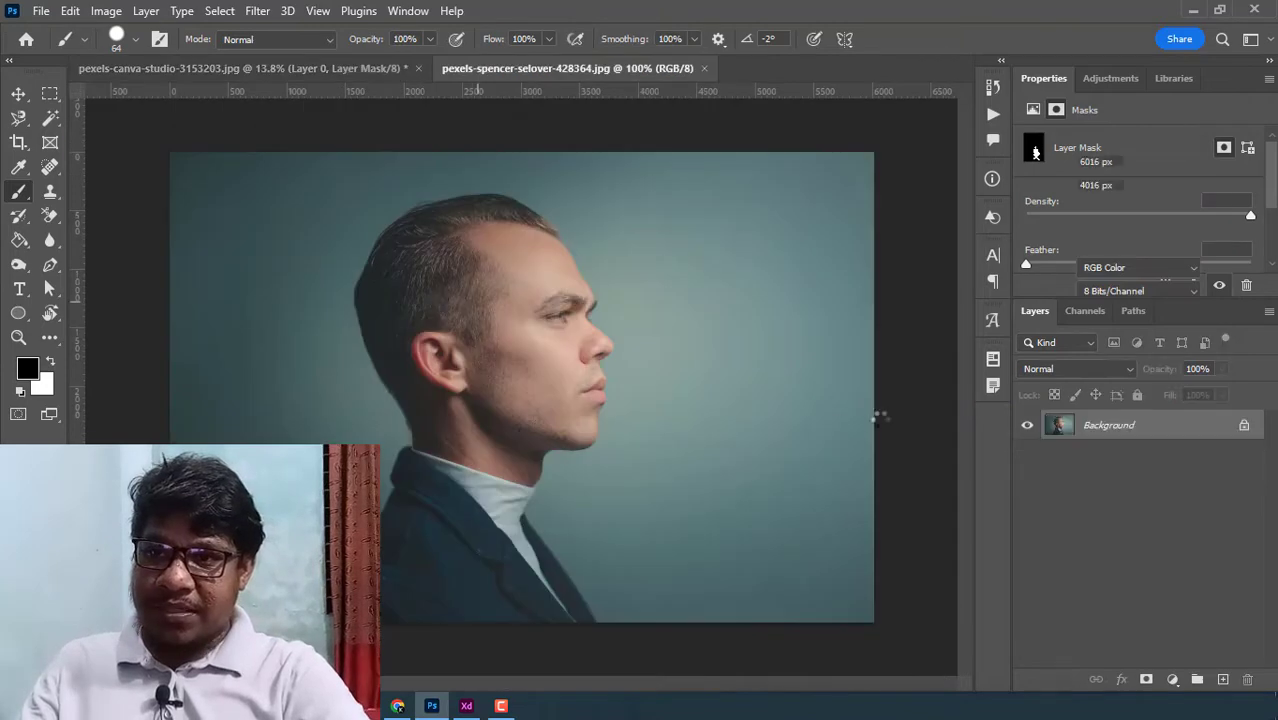
left_click(1240, 425)
scroll(1085, 247, "down", 3)
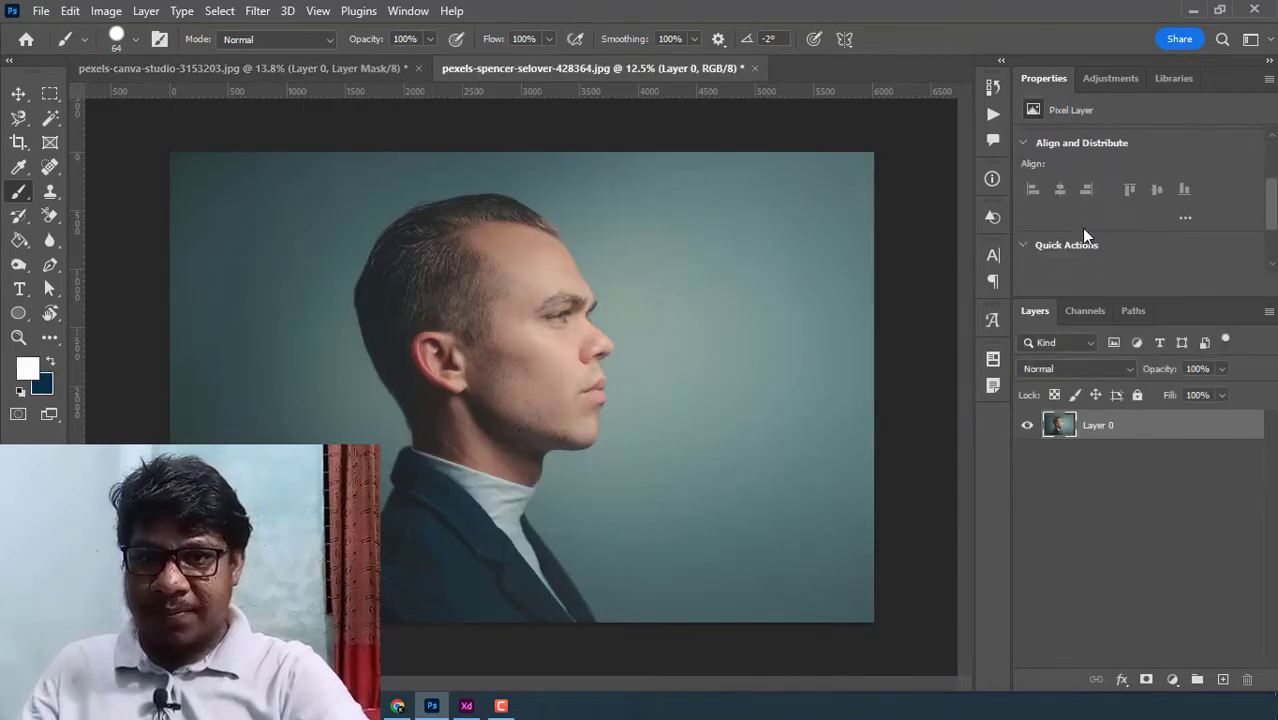
left_click(1090, 240)
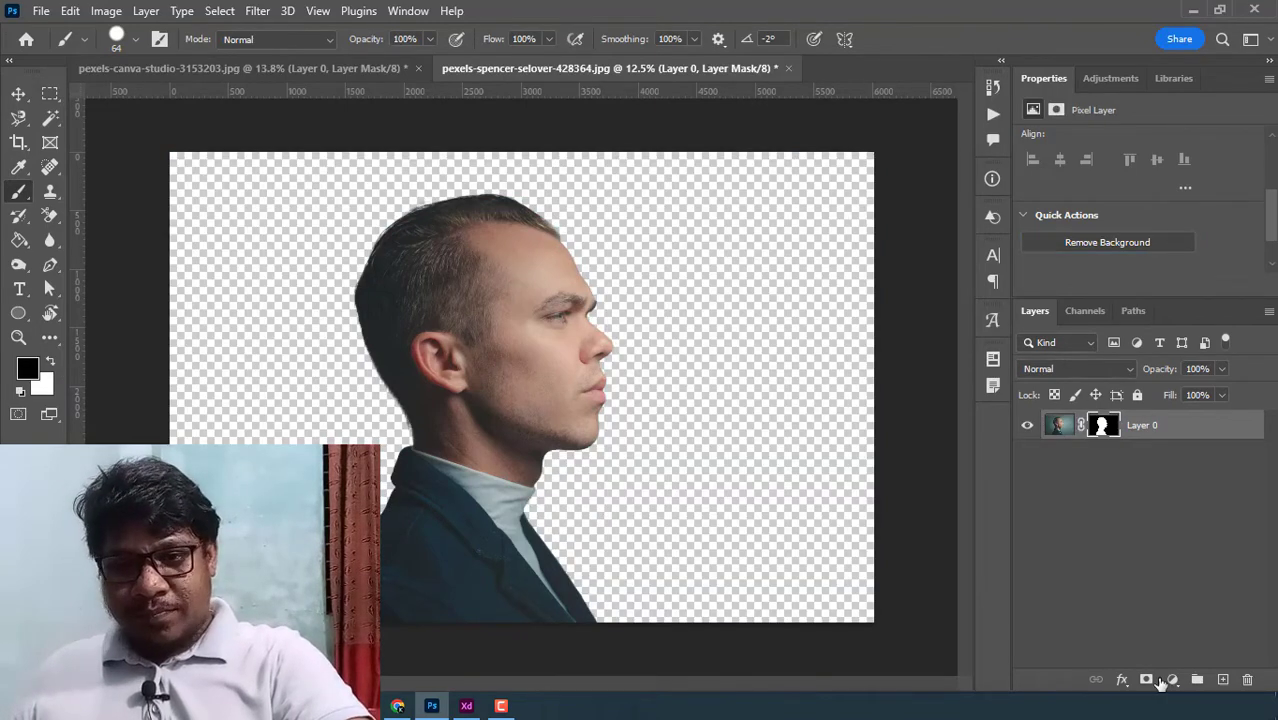
Add a black Solid Color fill layer and place it beneath the profile portrait's layer
left_click(1162, 680)
left_click(1160, 351)
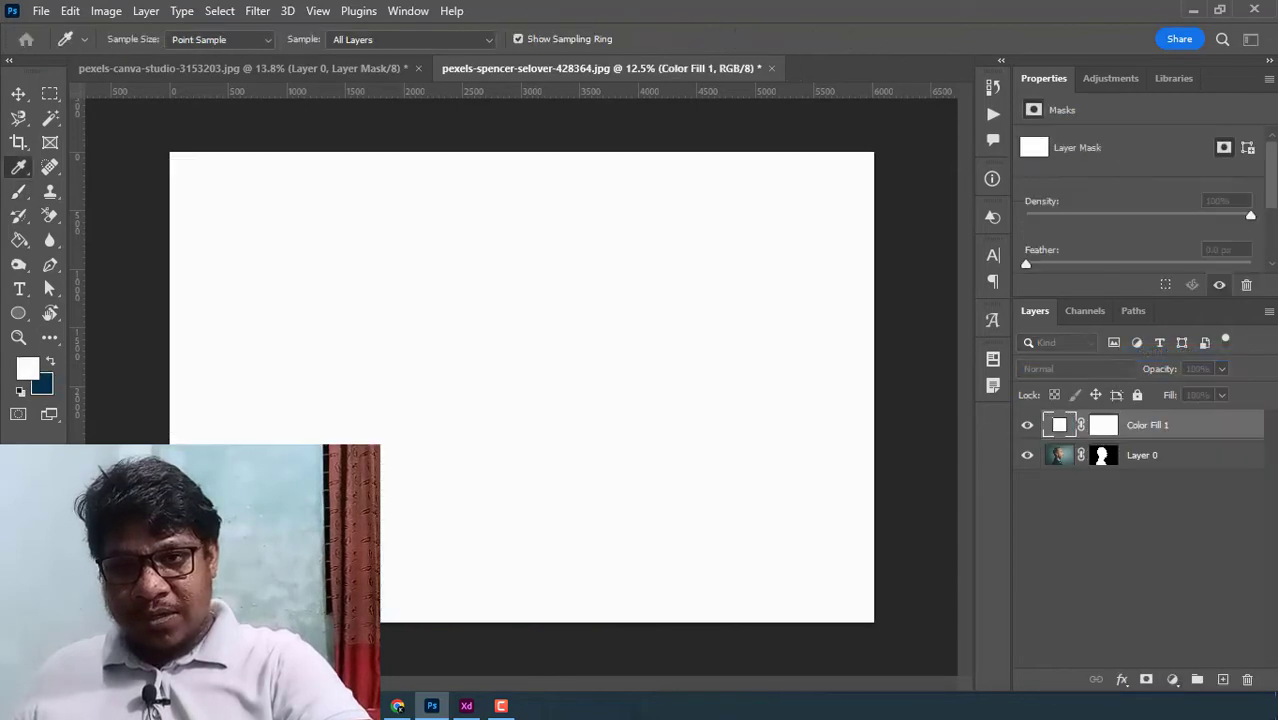
key("Return")
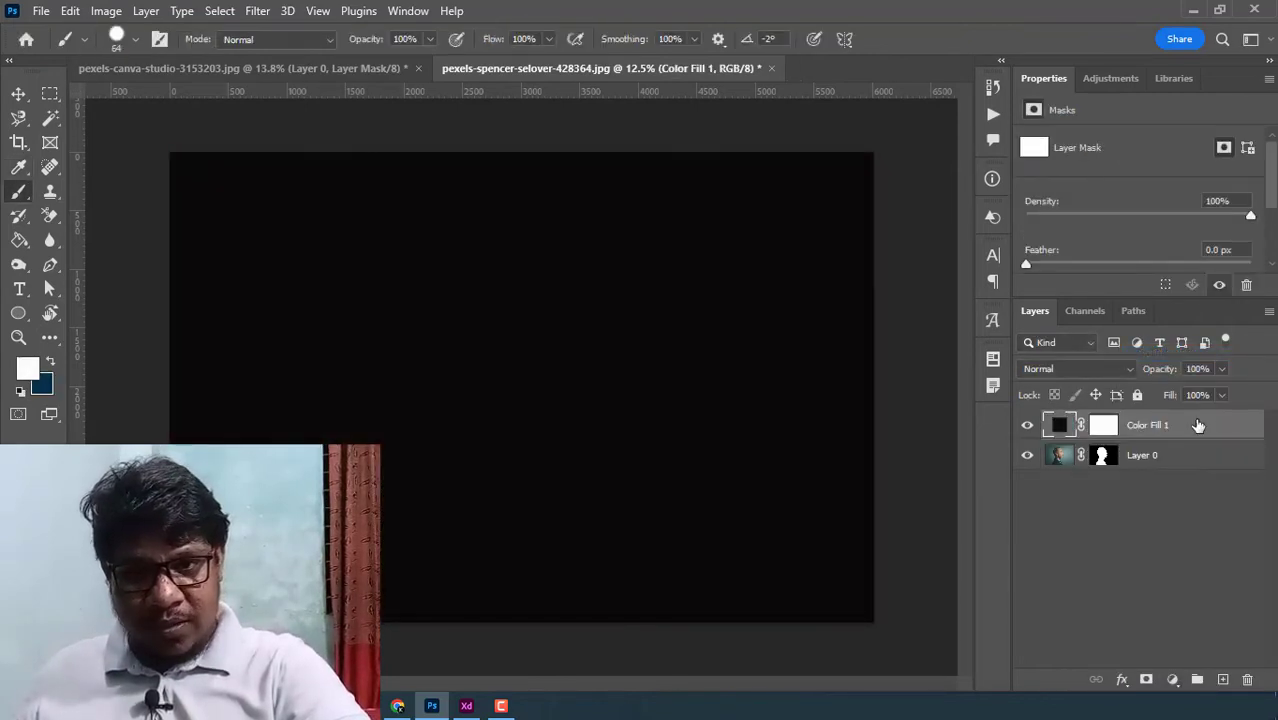
left_click_drag(1200, 422, 1185, 482)
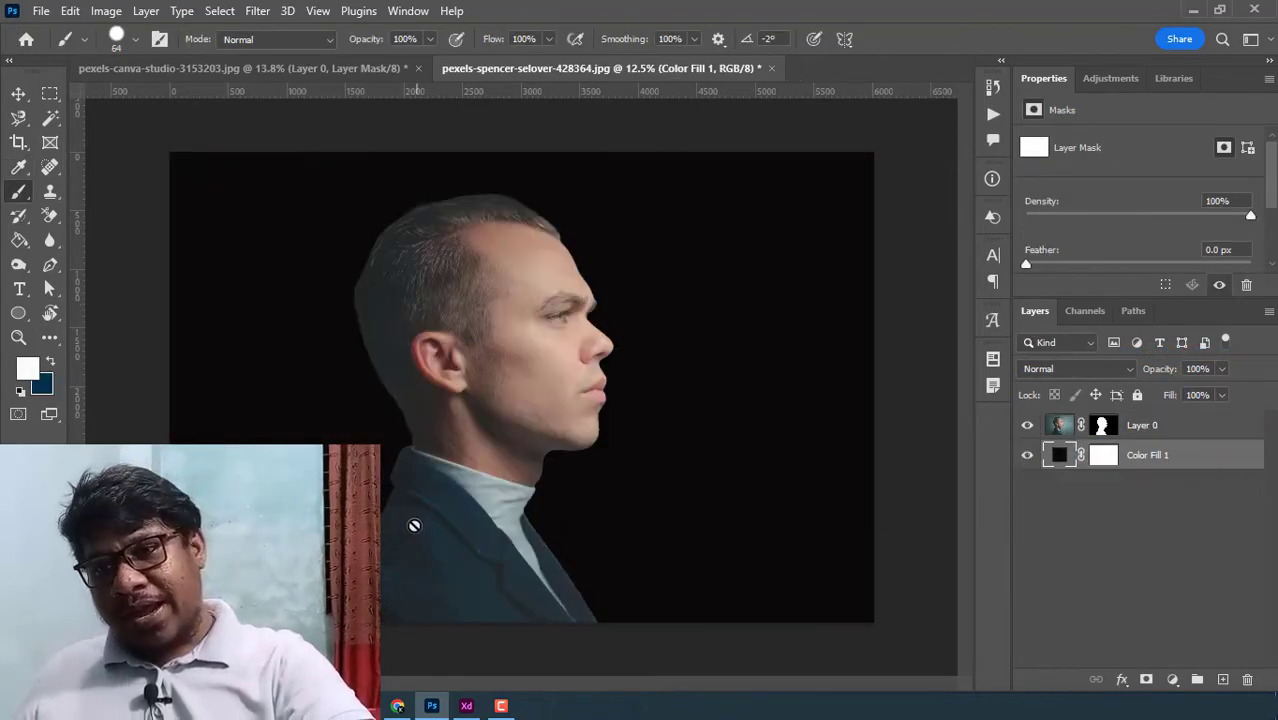
Examine the cutout's edges around the back of the man's head, neck and collar against the black fill
key("super")
key("super")
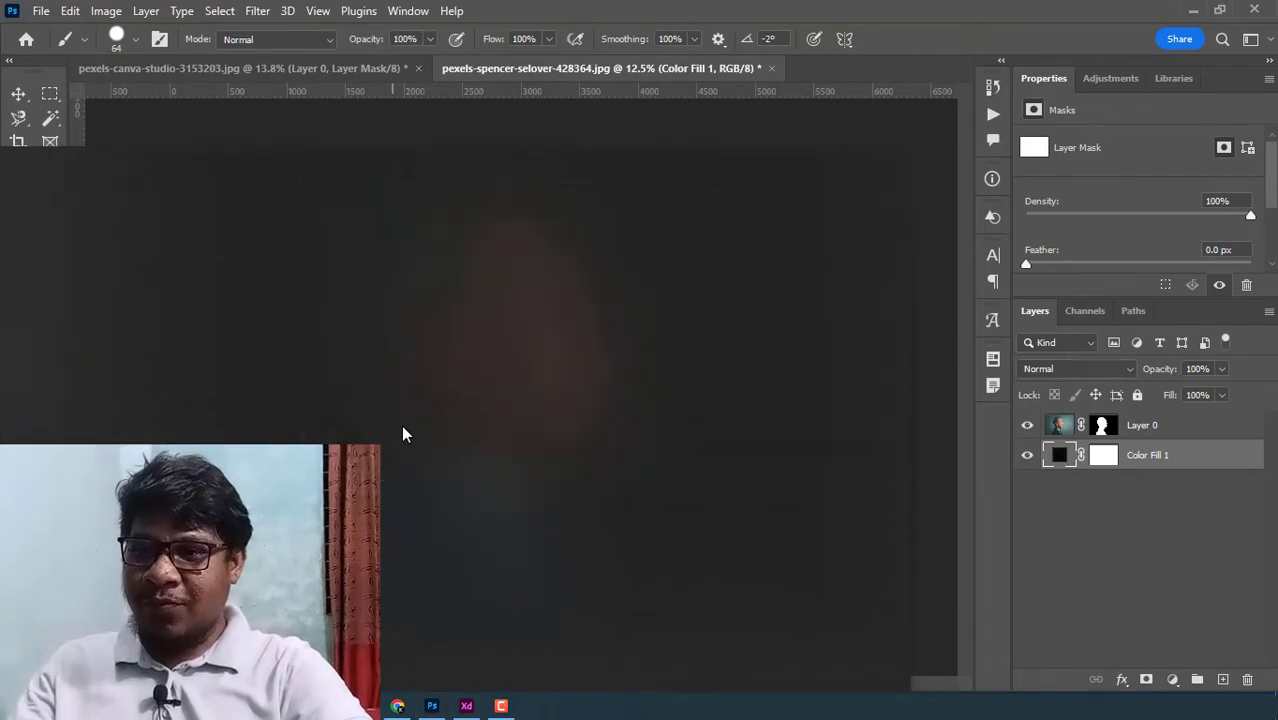
scroll(405, 420, "up", 7)
scroll(410, 412, "up", 8)
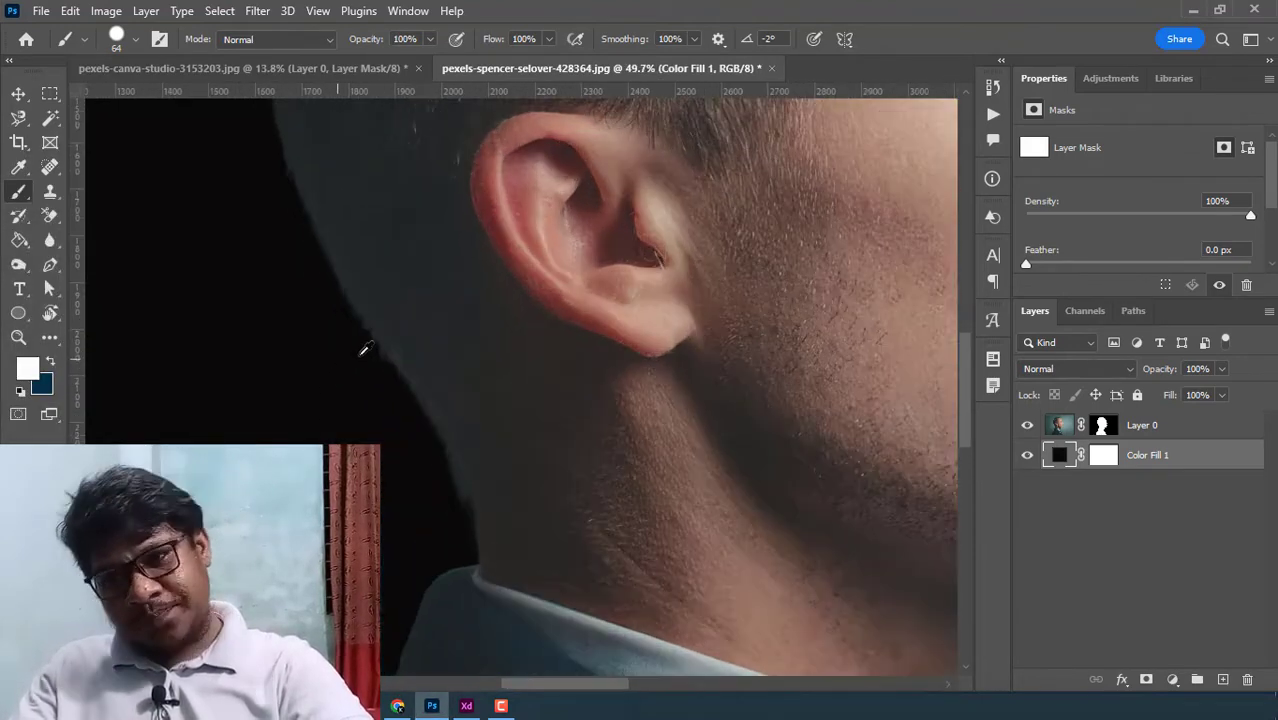
scroll(405, 418, "down", 5)
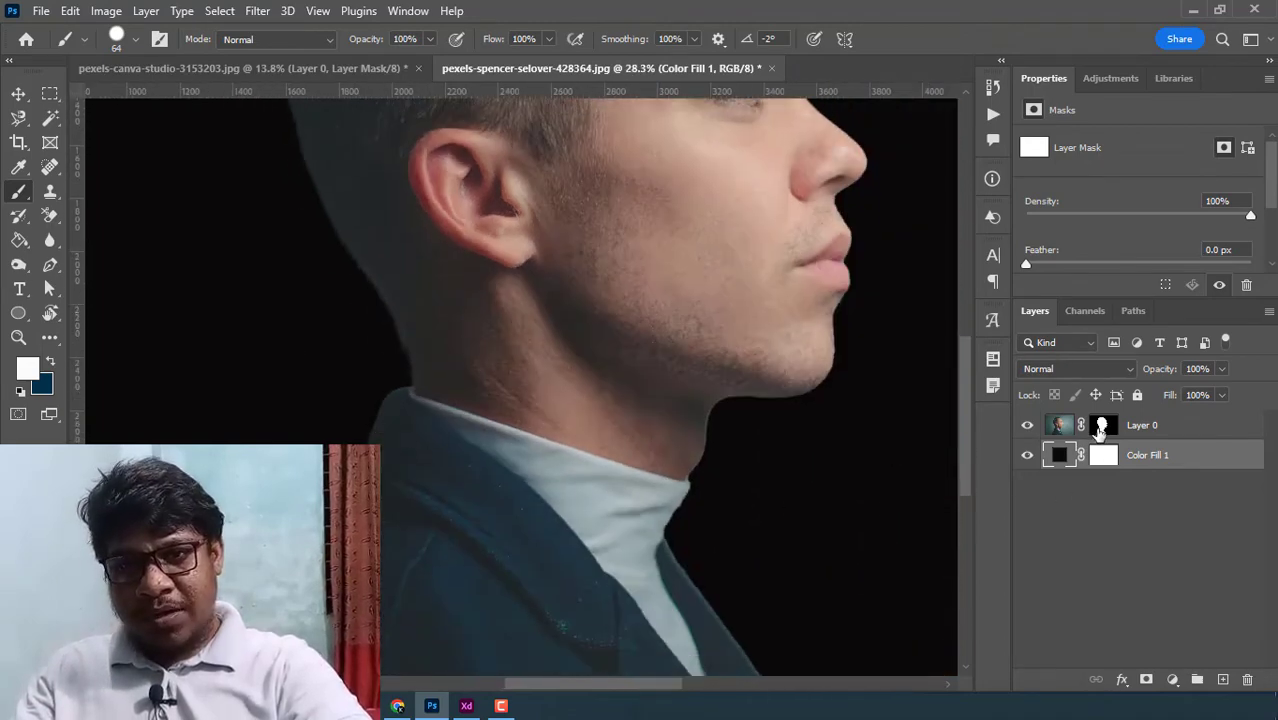
Select the layer mask of the profile portrait's Layer 0 and bring its Refine options into view
left_click(1101, 427)
scroll(665, 433, "down", 4)
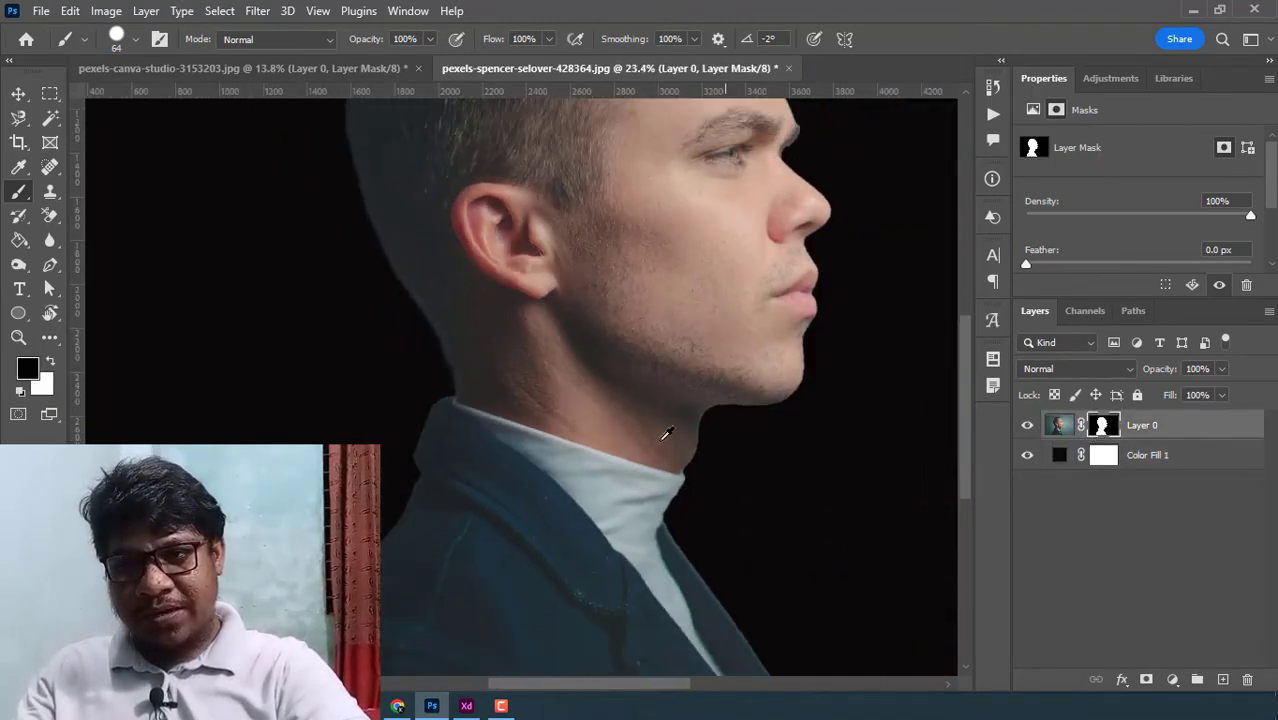
scroll(565, 190, "up", 5)
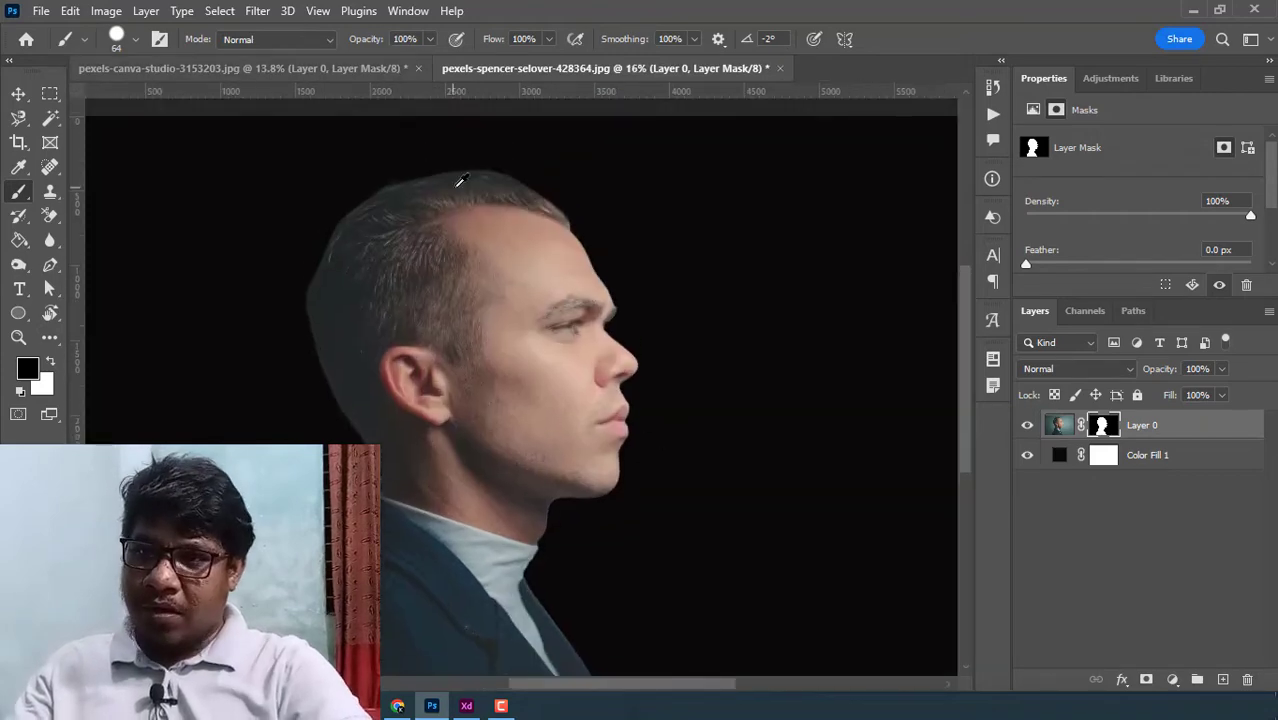
scroll(657, 275, "down", 3)
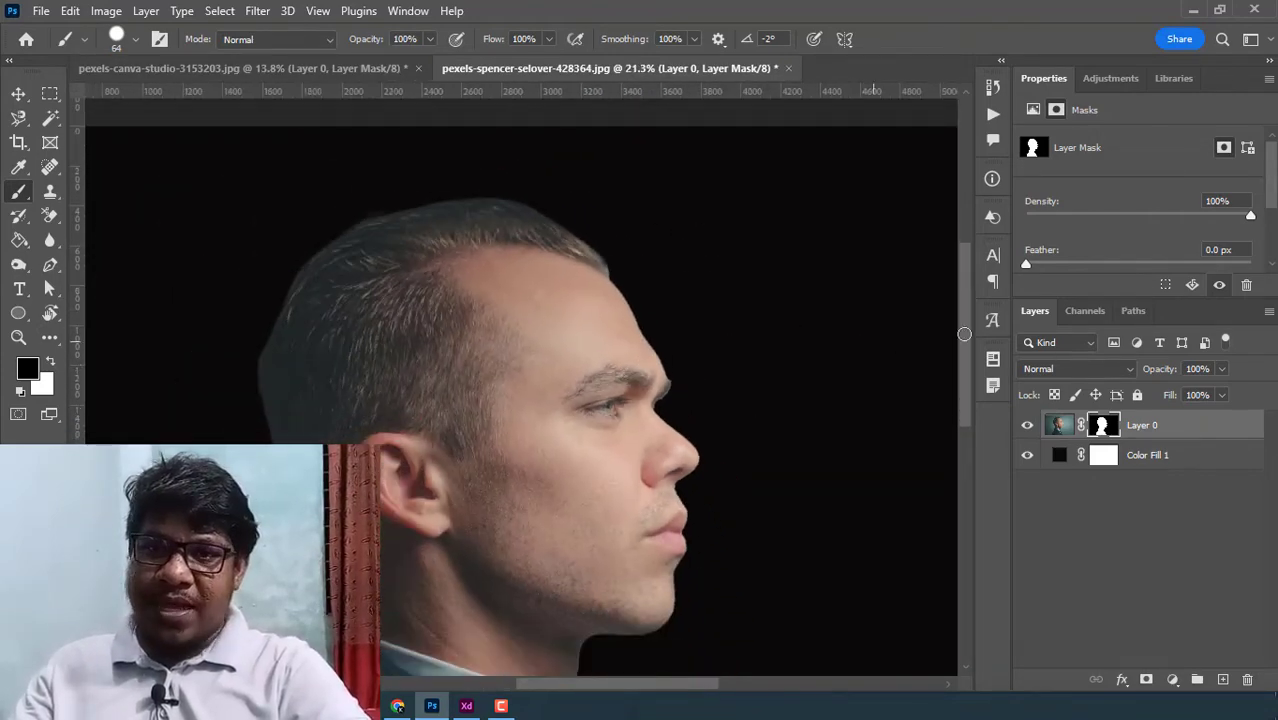
scroll(1076, 246, "down", 3)
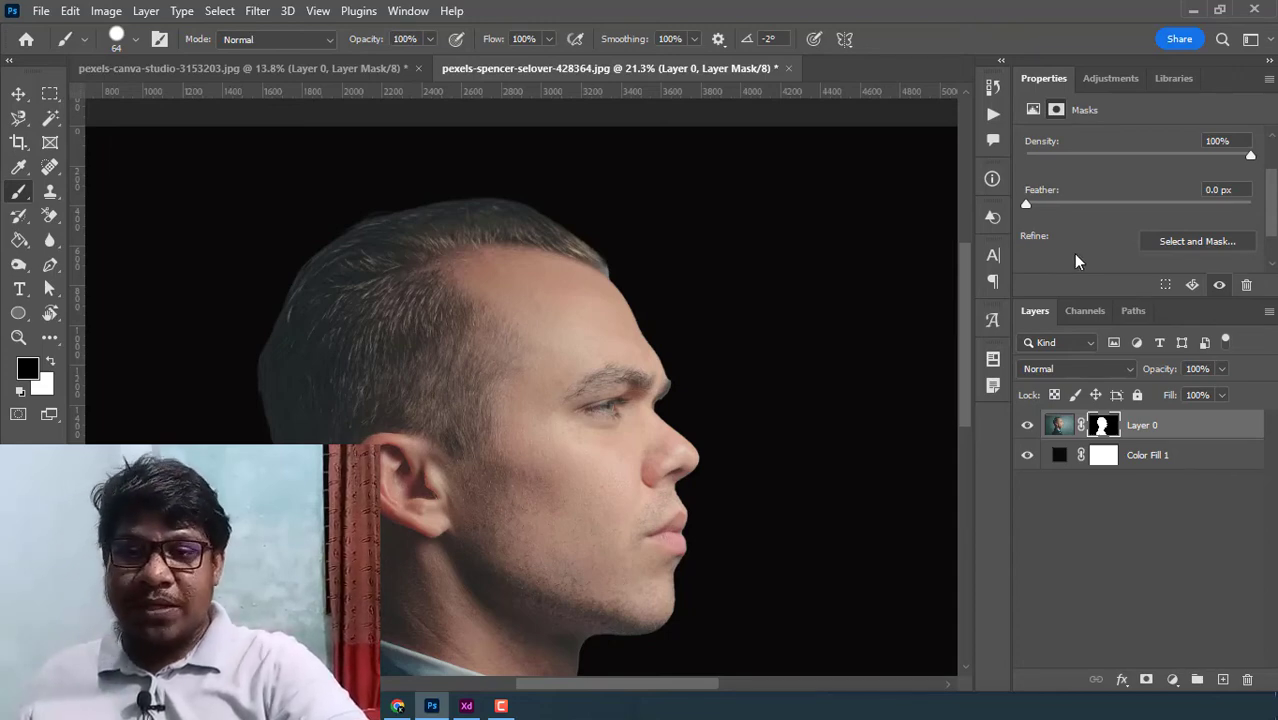
scroll(1093, 242, "down", 2)
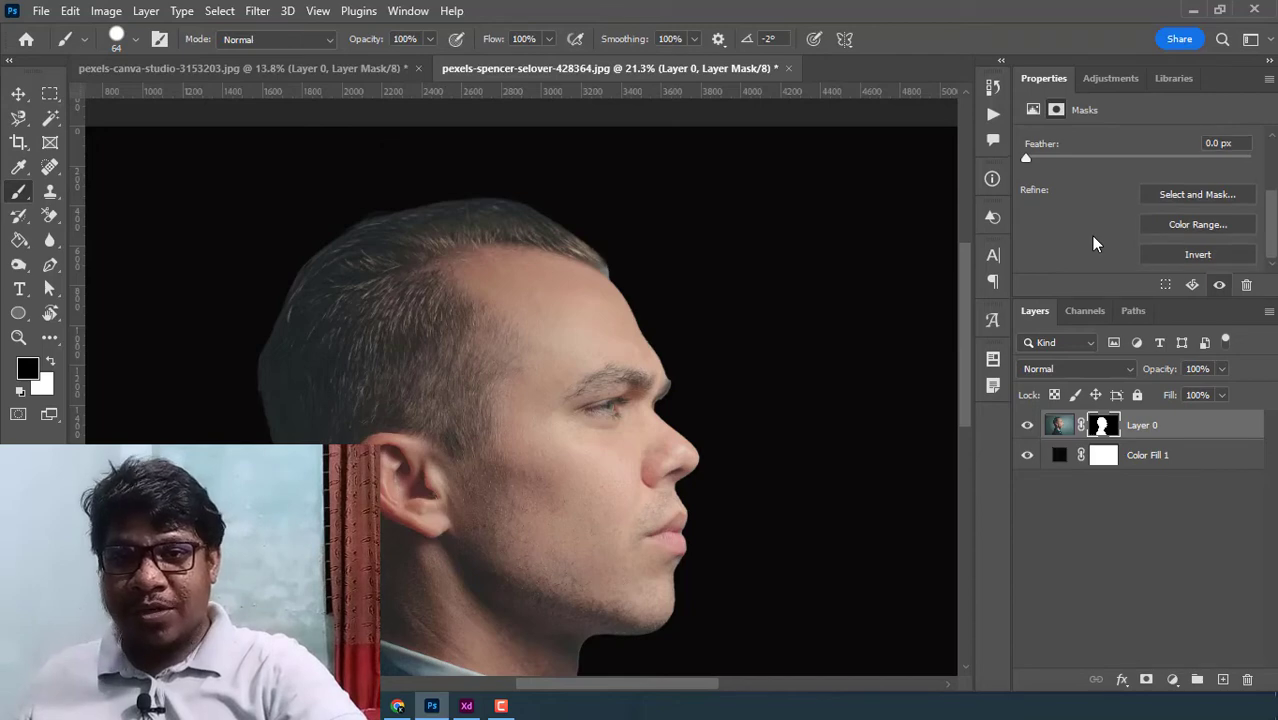